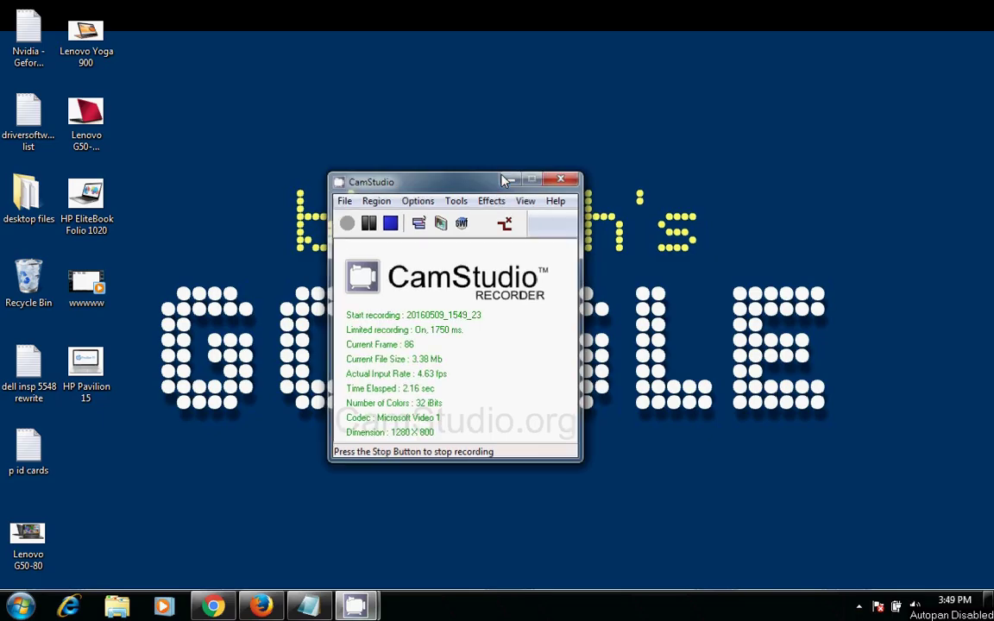
# Minimize CamStudio and launch Adobe Photoshop 7.0 from the Windows 7 Start menu
pyautogui.click(506, 180)
pyautogui.click(21, 607)
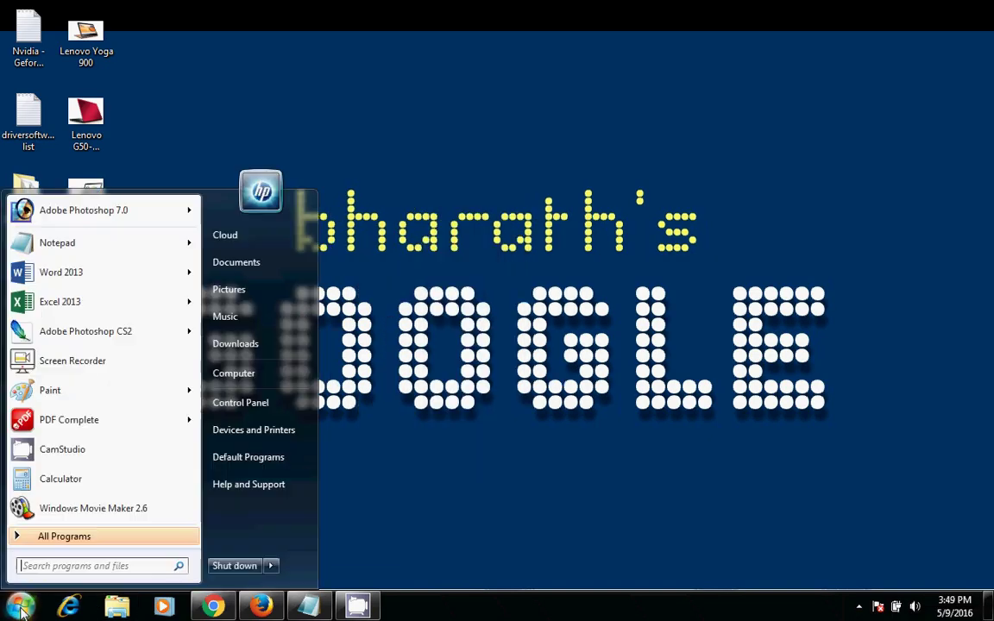
pyautogui.click(104, 215)
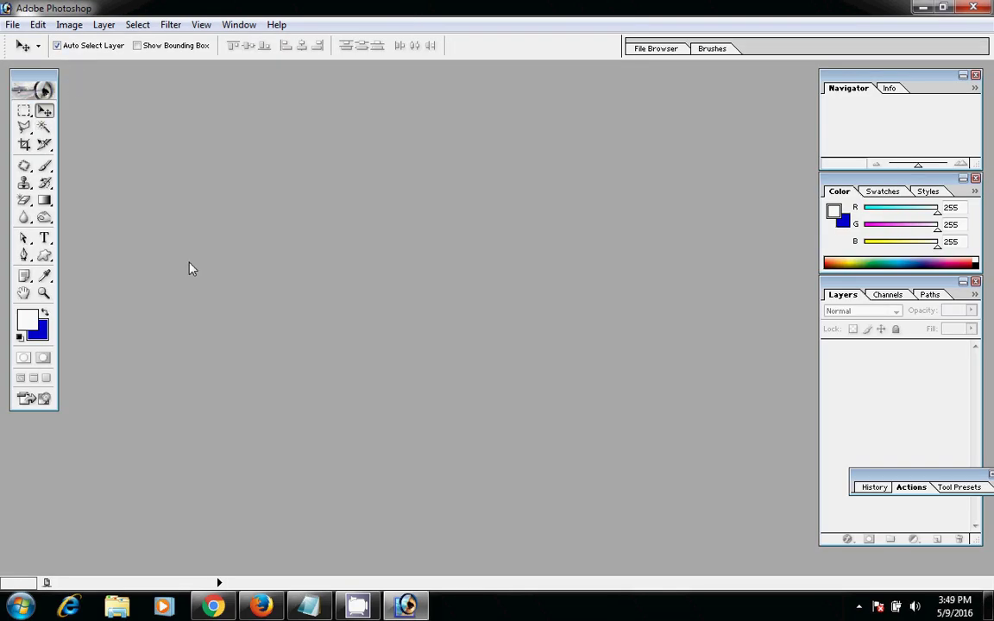
# Create a new transparent Untitled-1 document and position its window
pyautogui.hotkey('ctrl', 'n')
pyautogui.press('Return')
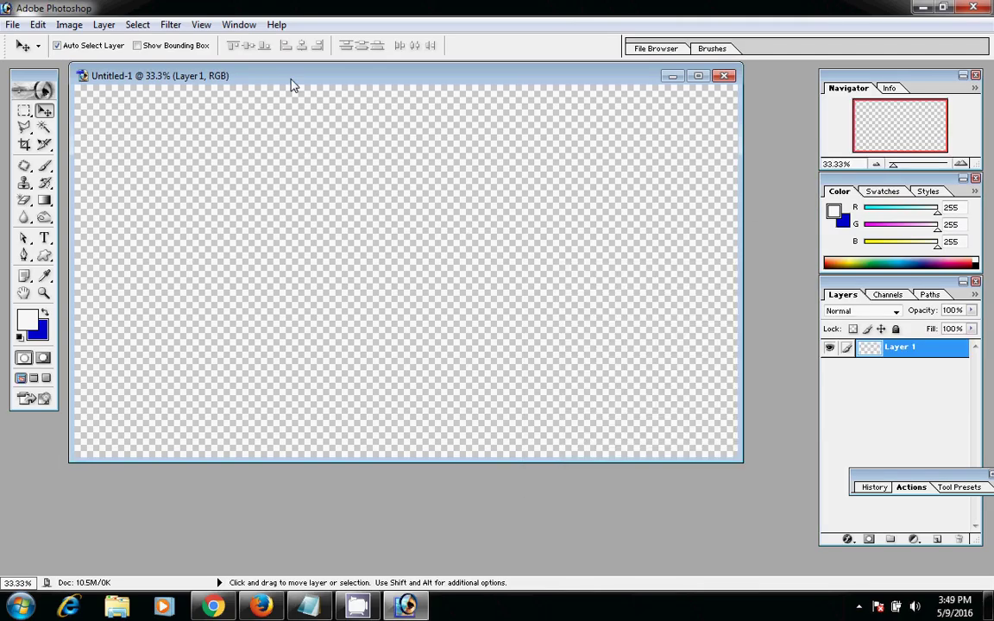
pyautogui.moveTo(291, 84); pyautogui.dragTo(306, 116)
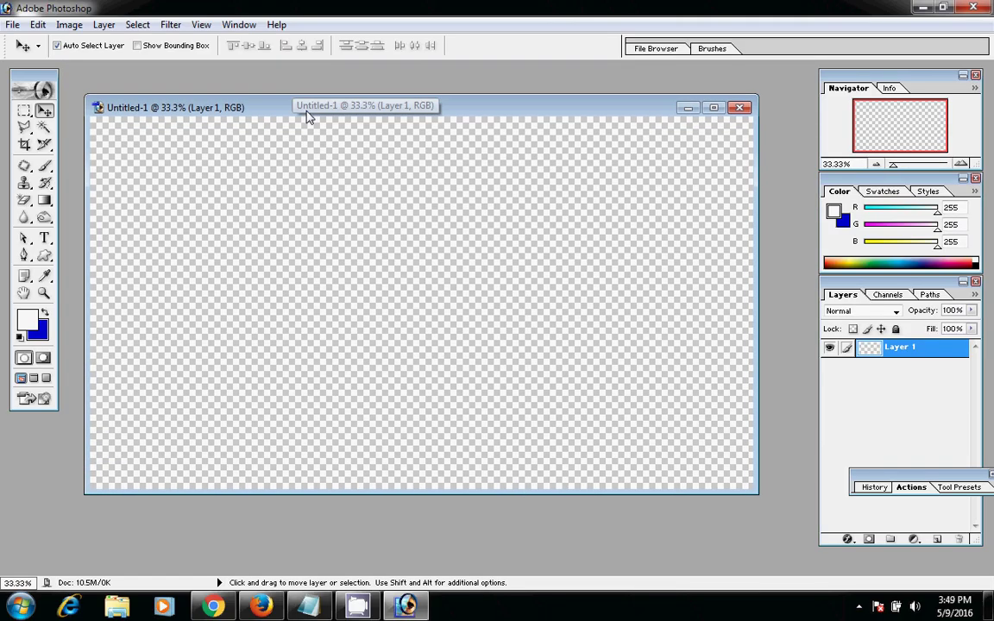
# Type the text 'HII Friendz' on the canvas, with black briefly chosen as its colour
pyautogui.click(44, 238)
pyautogui.click(190, 223)
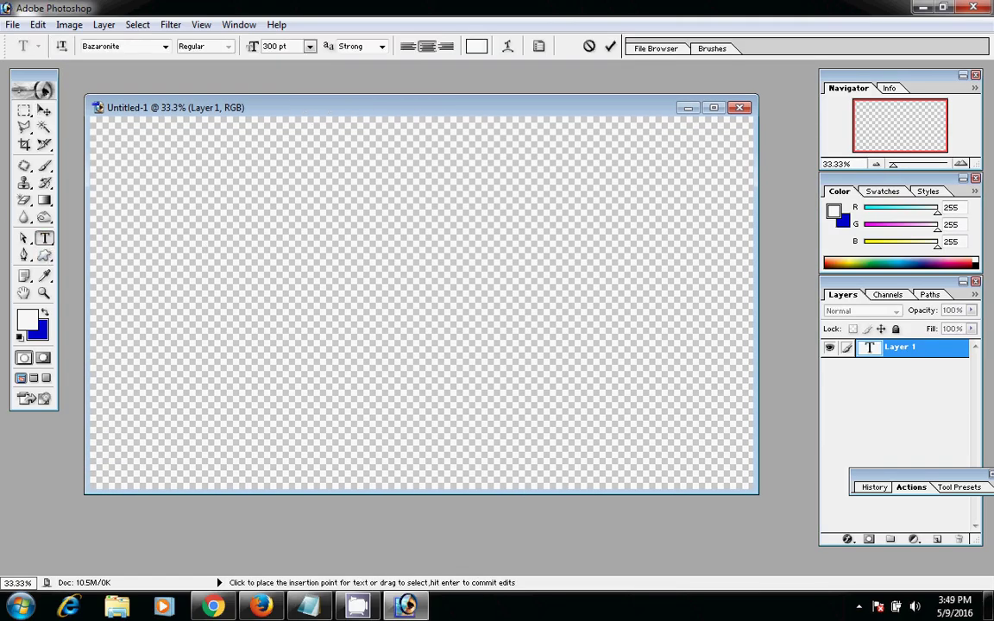
pyautogui.write('HI')
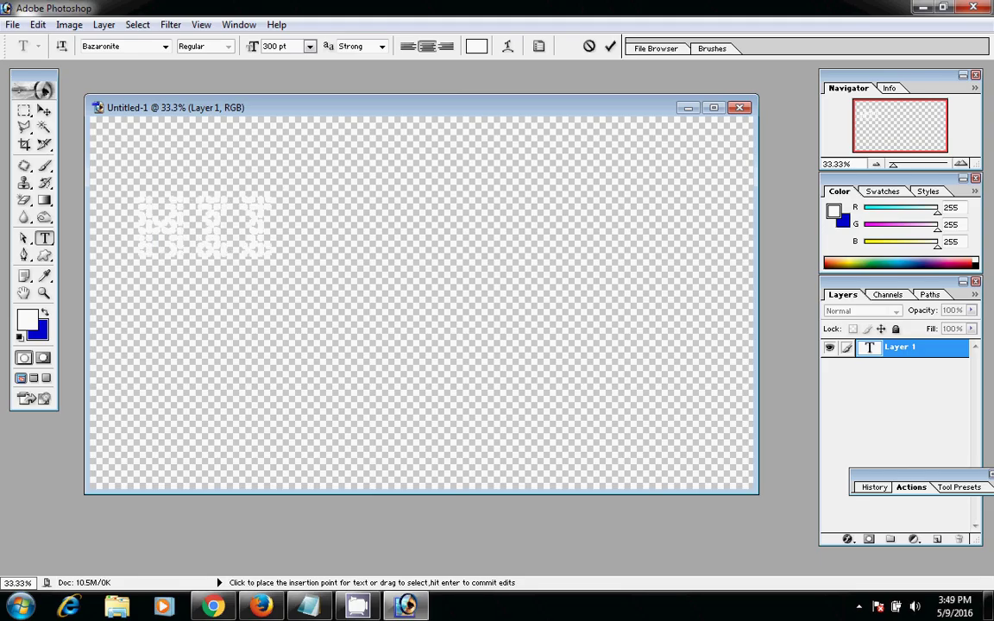
pyautogui.hotkey('ctrl', 'a')
pyautogui.click(476, 46)
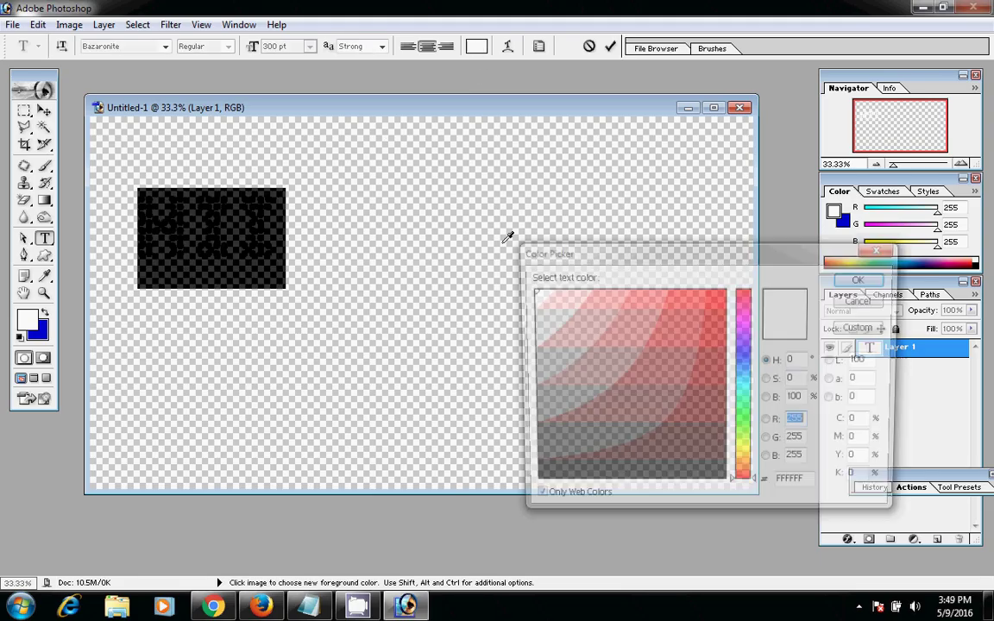
pyautogui.click(559, 484)
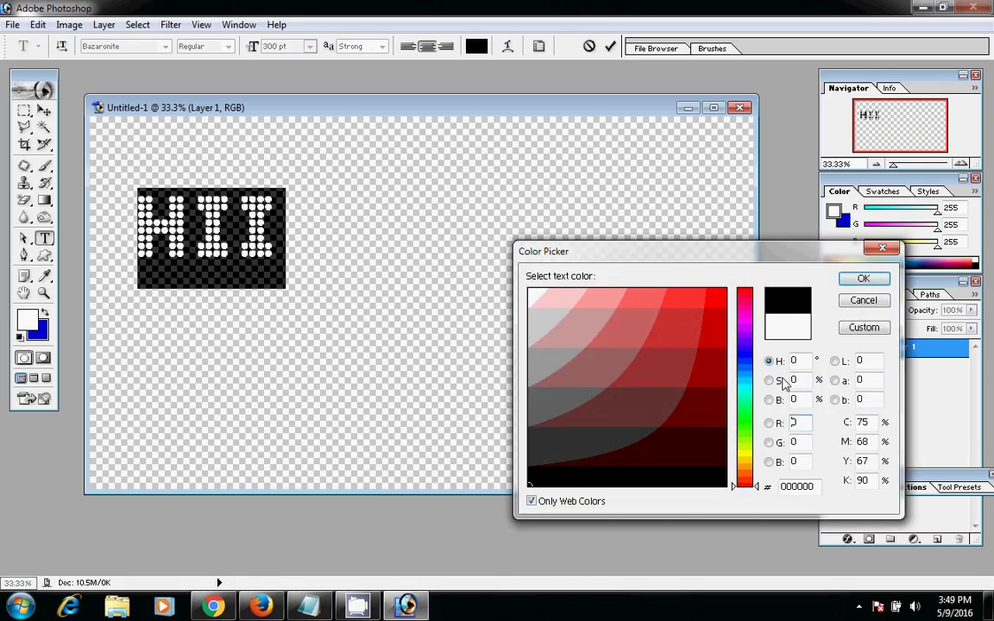
pyautogui.click(864, 278)
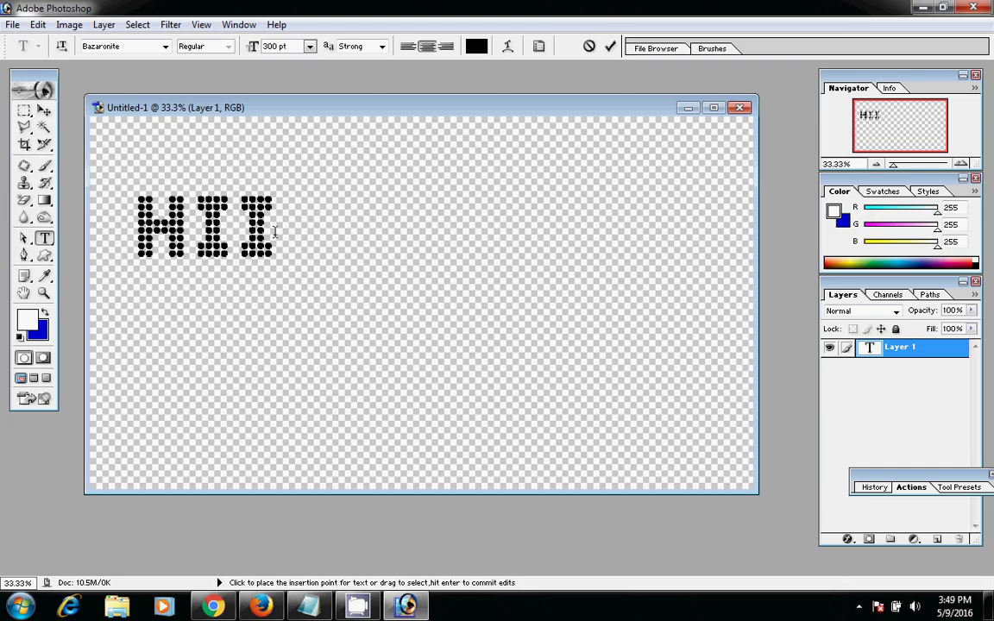
pyautogui.write(' Frien')
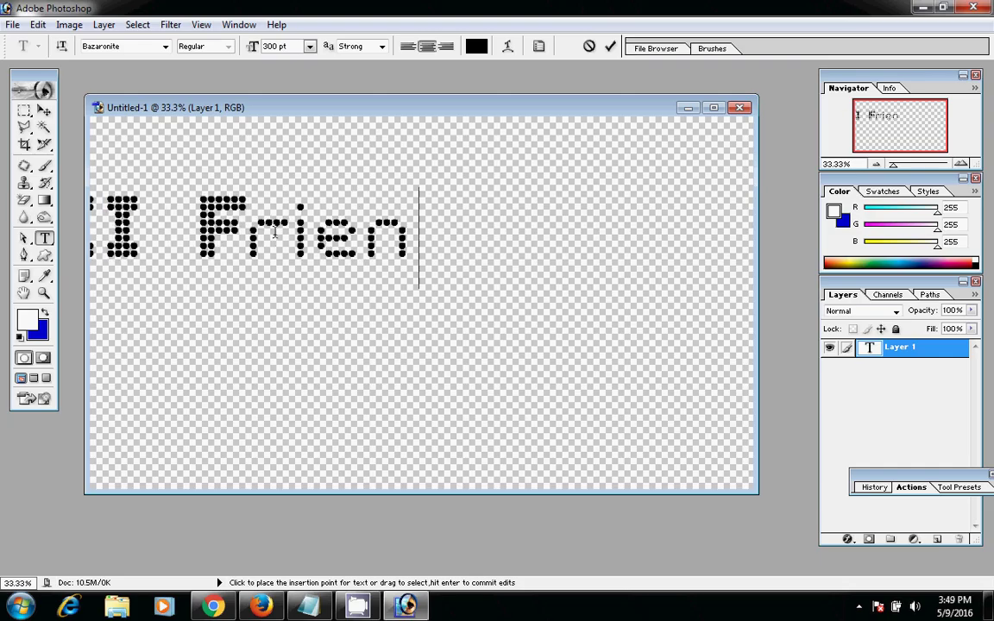
pyautogui.write('dz')
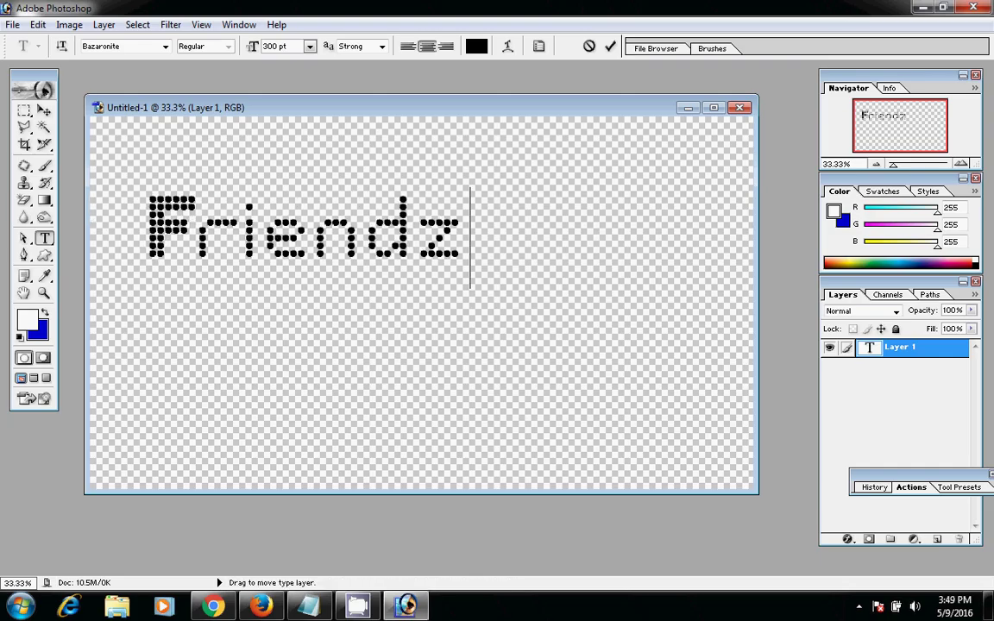
# Make the text Bell Gothic Std Bold in white and commit it
pyautogui.hotkey('ctrl', 'a')
pyautogui.click(138, 44)
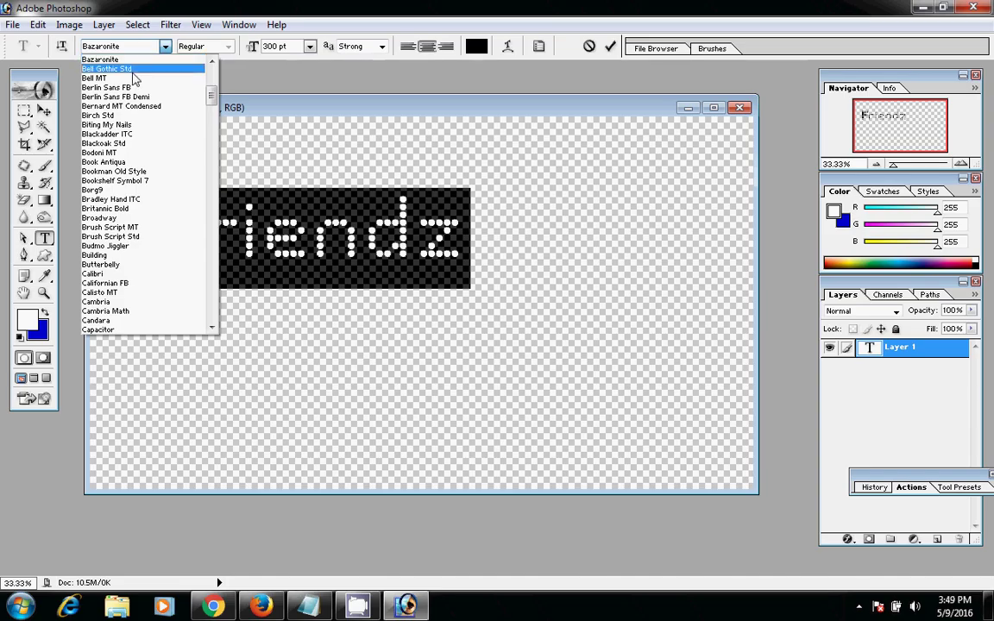
pyautogui.click(134, 70)
pyautogui.click(476, 46)
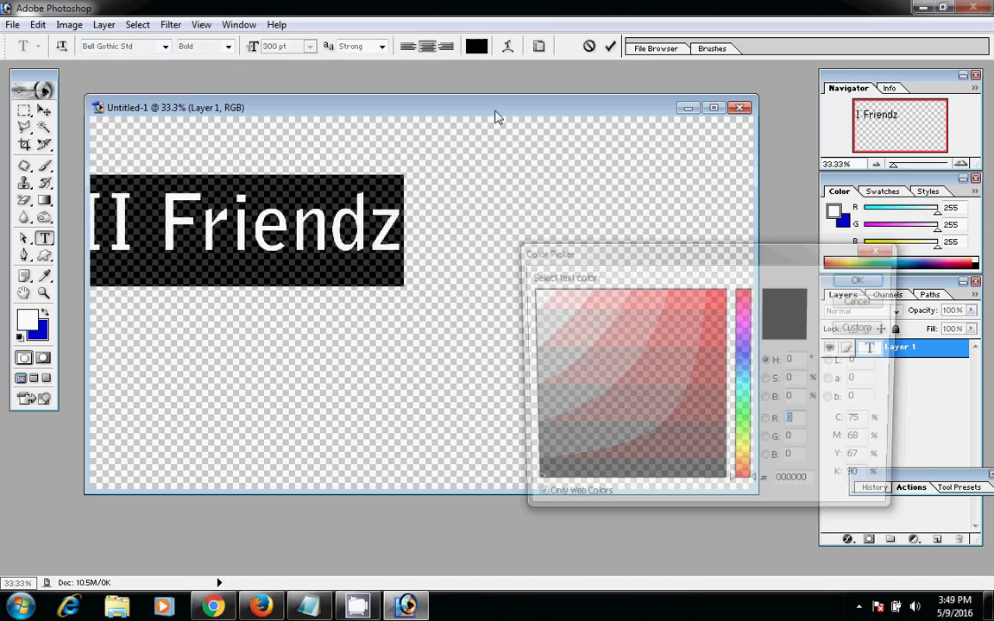
pyautogui.click(531, 290)
pyautogui.click(876, 279)
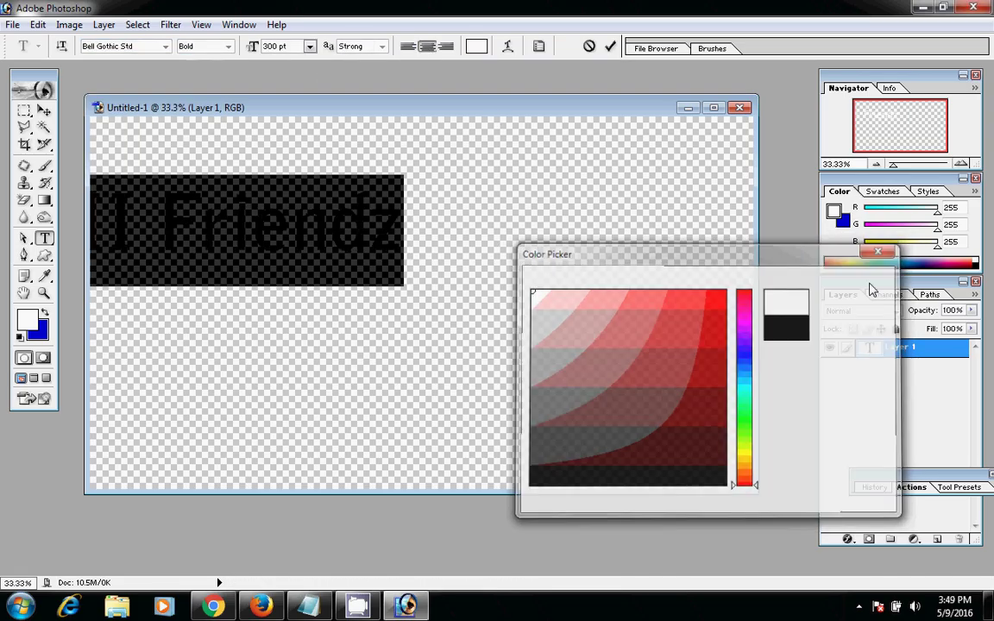
pyautogui.click(44, 112)
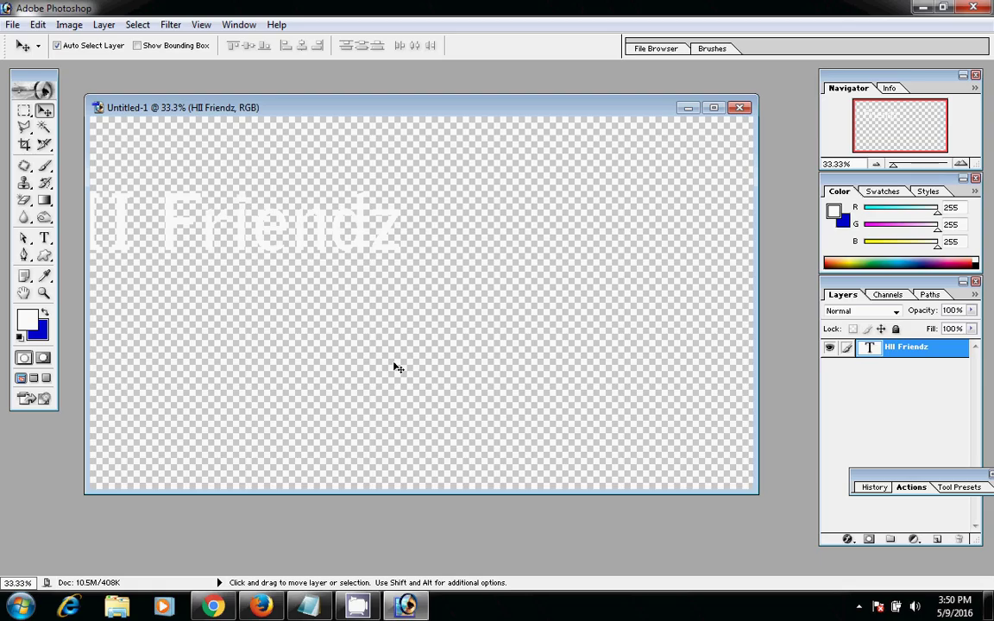
# Add Layer 1 filled with the blue background colour, placed below the text
pyautogui.hotkey('ctrl', 'shift', 'n')
pyautogui.press('Return')
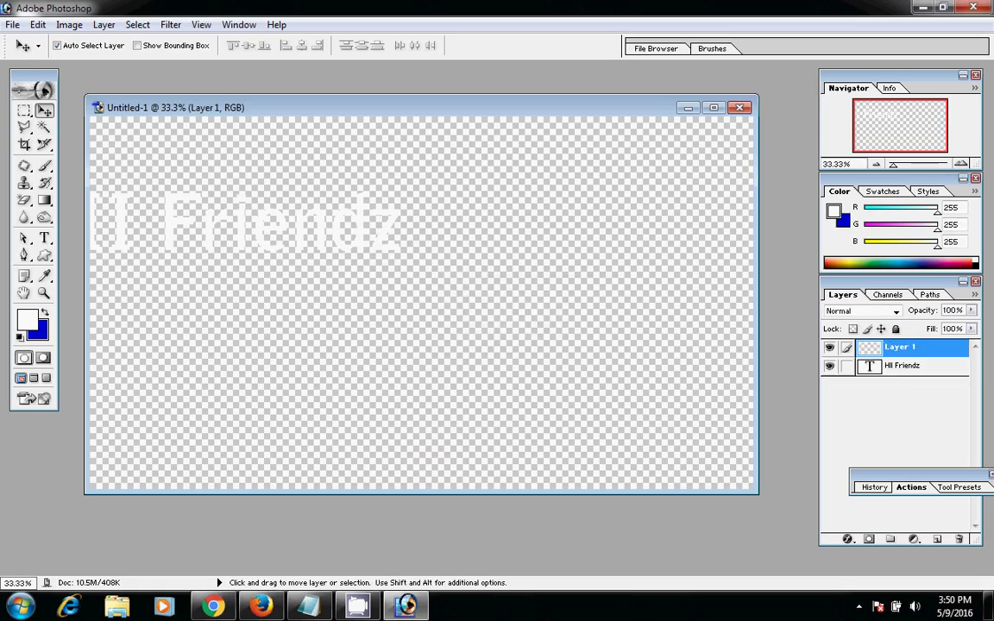
pyautogui.hotkey('ctrl', 'BackSpace')
pyautogui.hotkey('ctrl', '[')
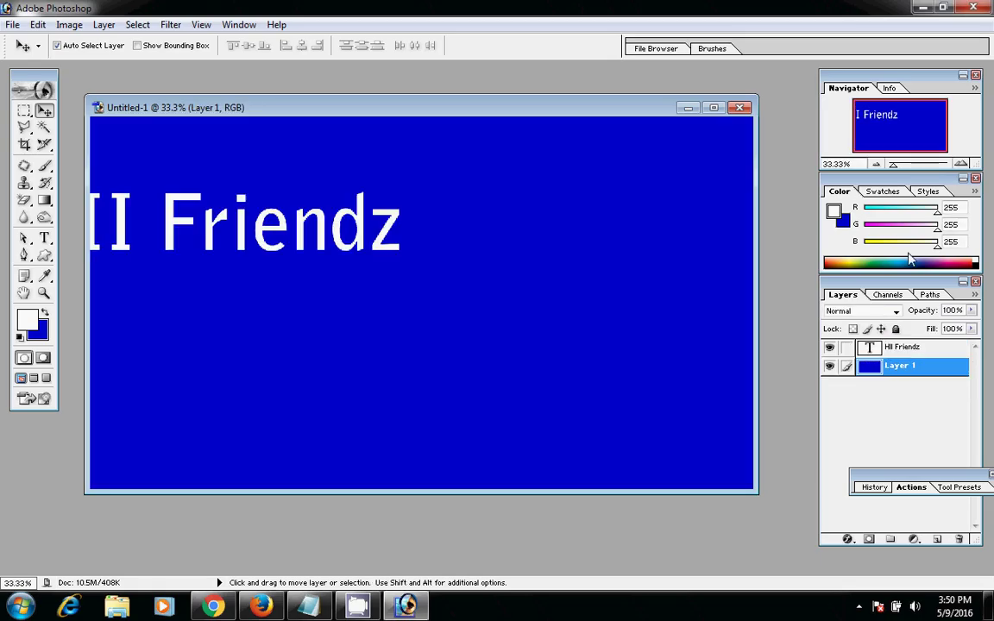
# Move the 'HII Friendz' text to the centre of the canvas
pyautogui.moveTo(243, 241); pyautogui.dragTo(451, 306)
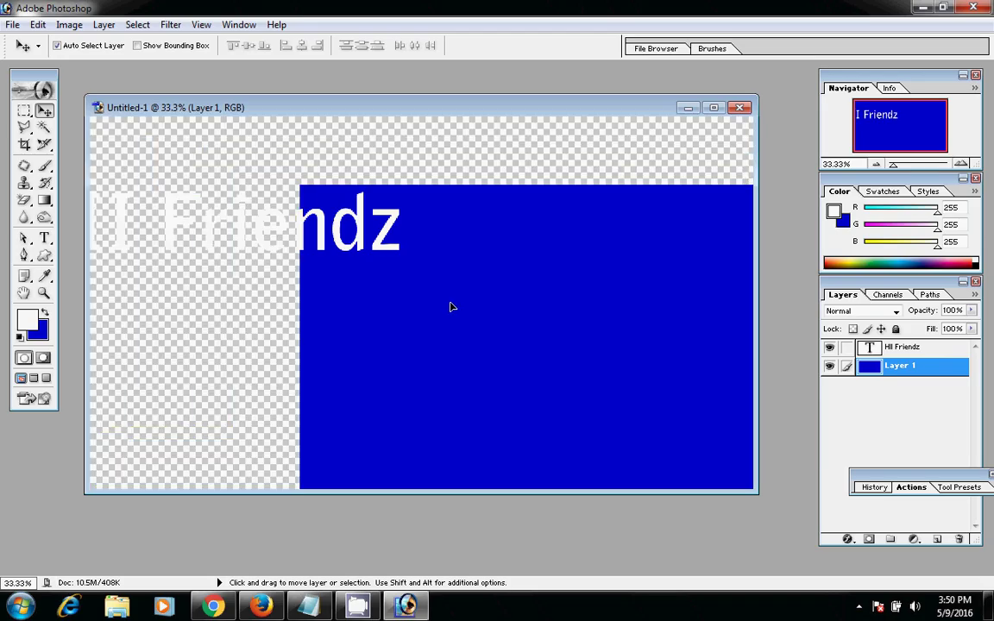
pyautogui.hotkey('ctrl', 'z')
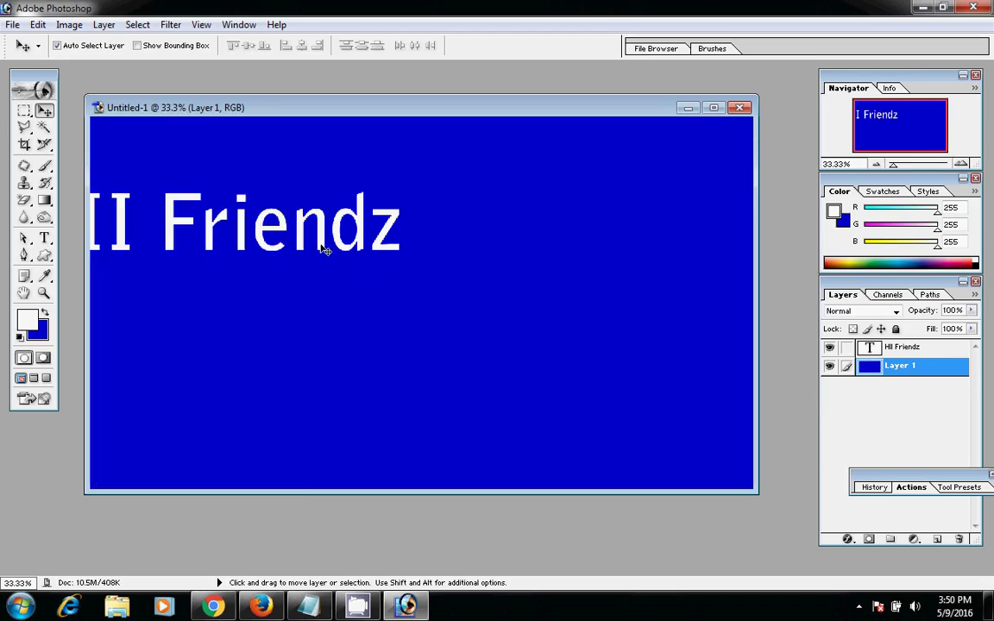
pyautogui.moveTo(324, 249); pyautogui.dragTo(530, 316)
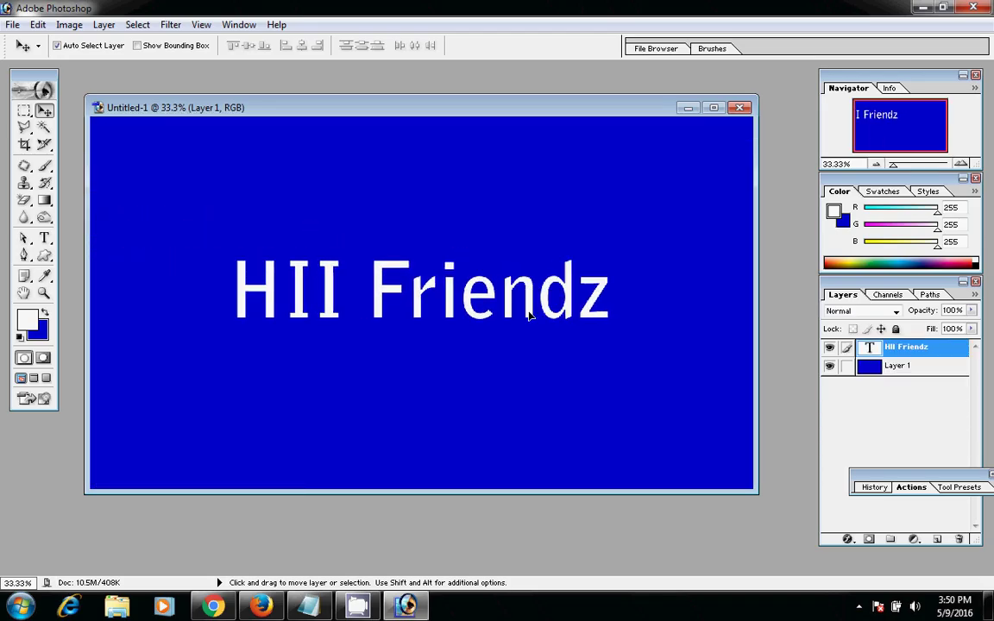
# Change the 'HII Friendz' text font to Borg9
pyautogui.click(44, 238)
pyautogui.click(310, 276)
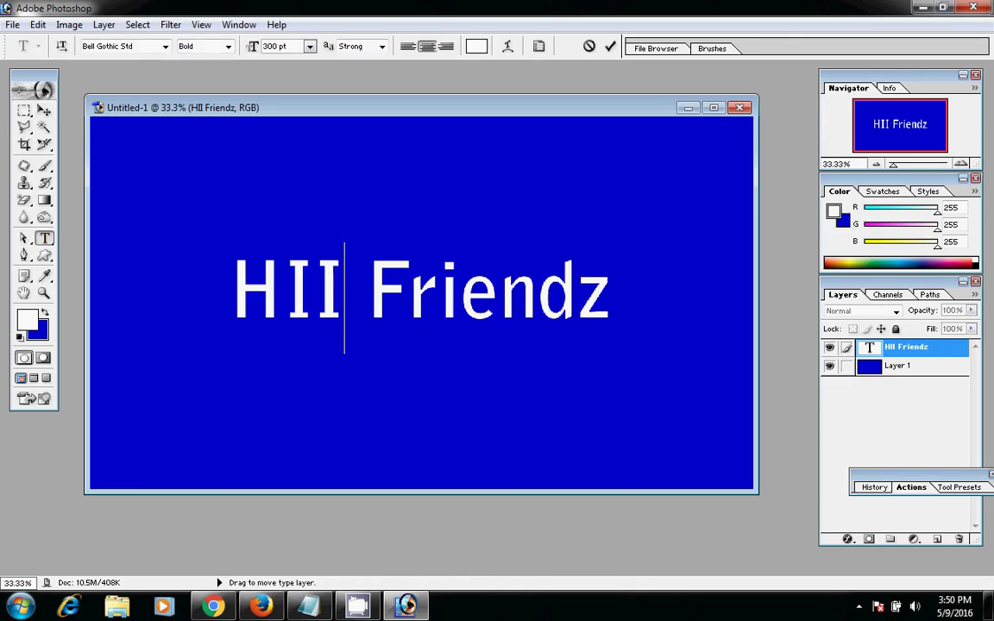
pyautogui.hotkey('ctrl', 'a')
pyautogui.click(132, 49)
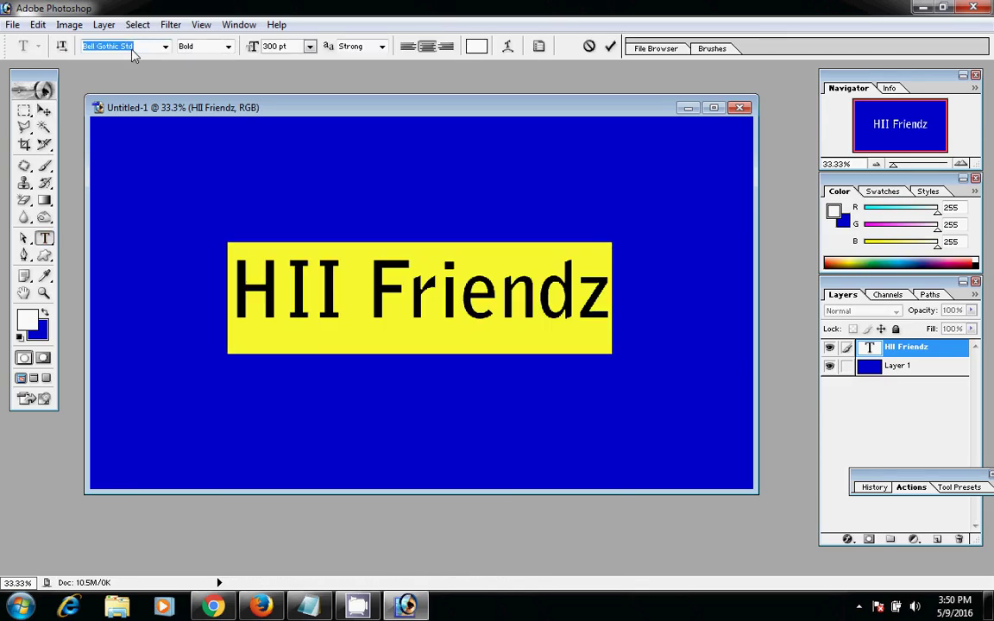
pyautogui.press('Down')
pyautogui.press('Down')
pyautogui.press('Down')
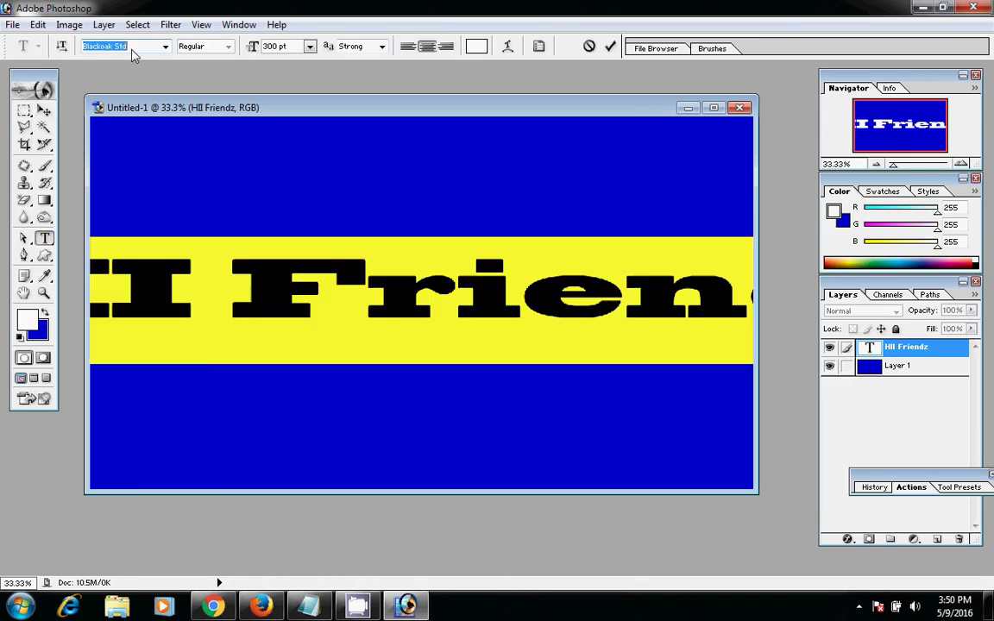
pyautogui.press('Down')
pyautogui.press('Up')
pyautogui.press('Up')
pyautogui.press('Down')
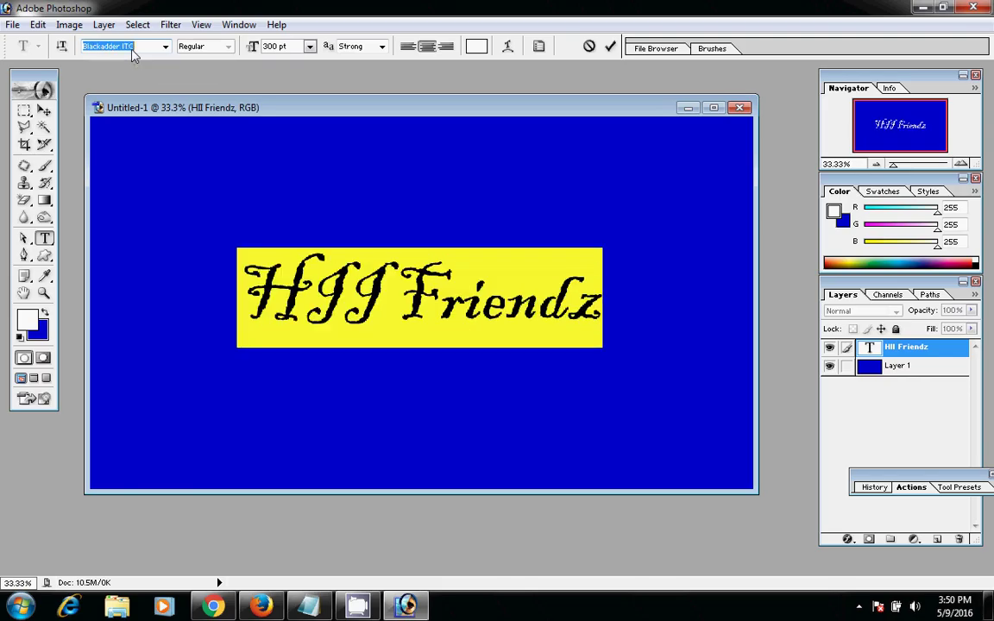
pyautogui.press('Down')
pyautogui.press('Down')
pyautogui.press('Down')
pyautogui.press('Down')
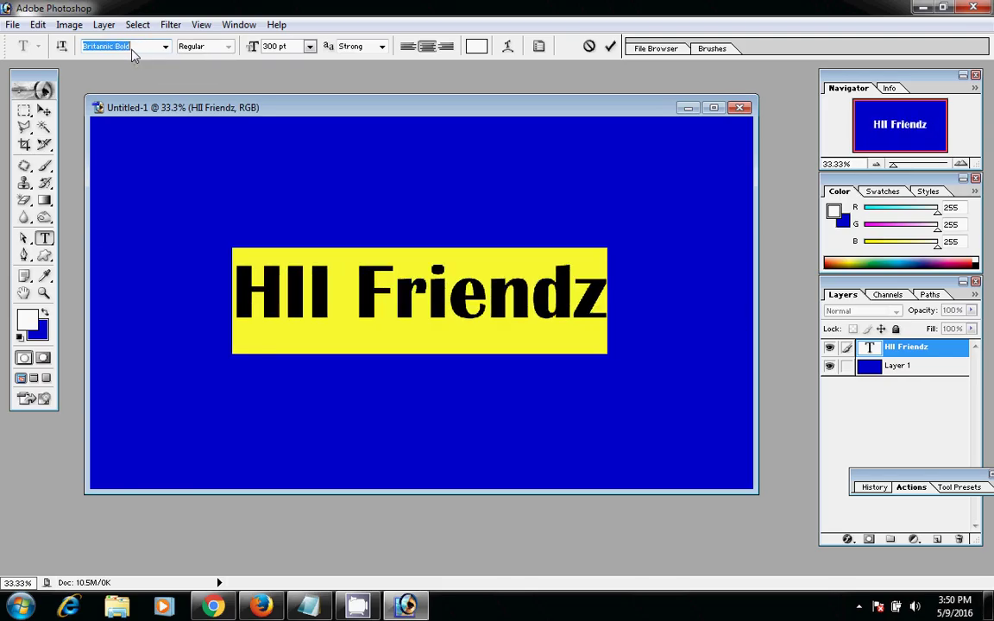
pyautogui.press('Down')
pyautogui.press('Down')
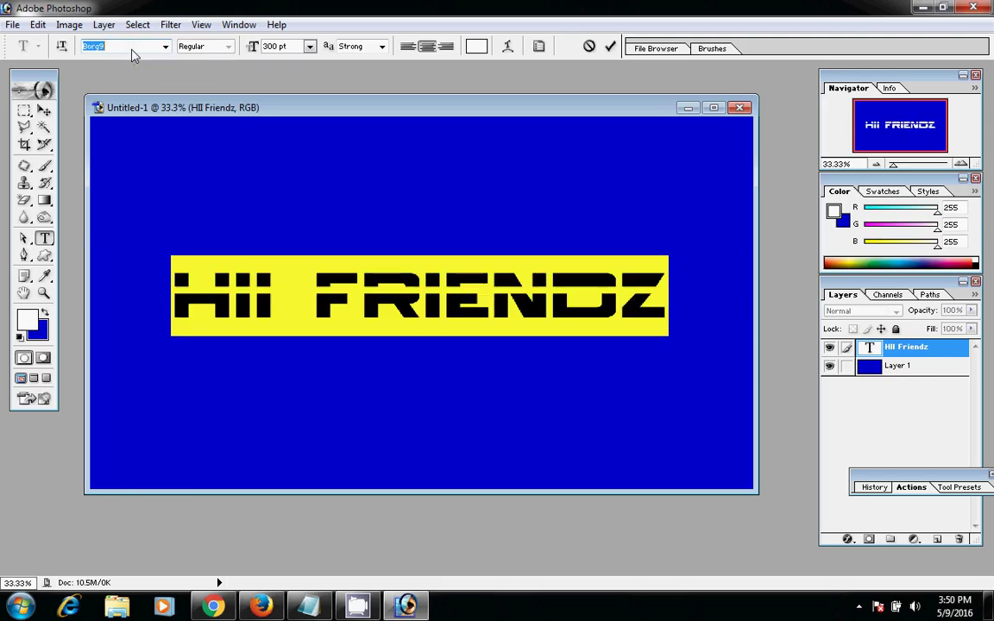
# Set the text to 400 pt in bright yellow (FFFF00)
pyautogui.doubleClick(269, 46)
pyautogui.write('400')
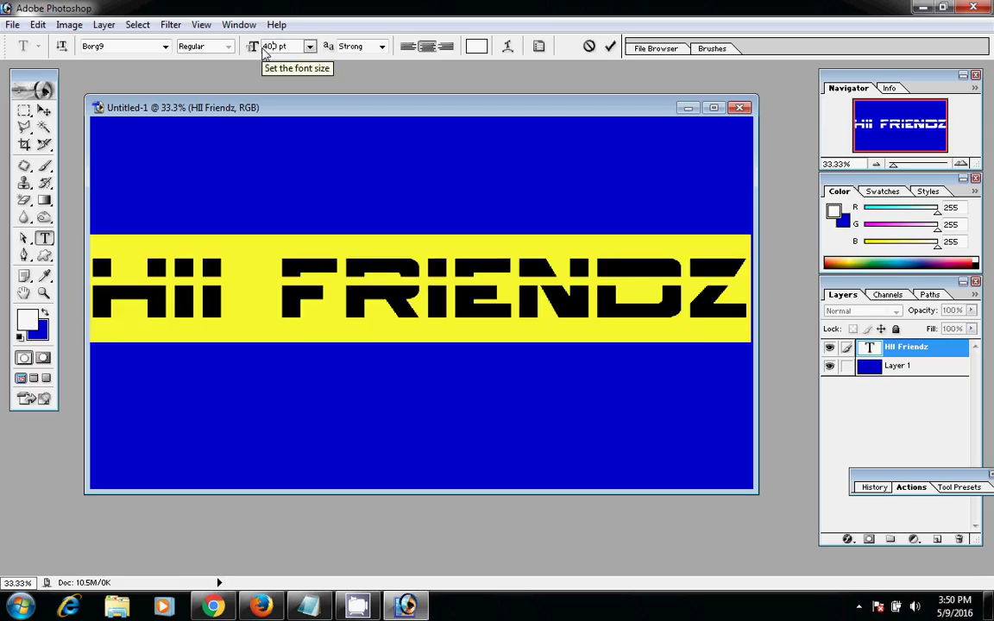
pyautogui.click(476, 46)
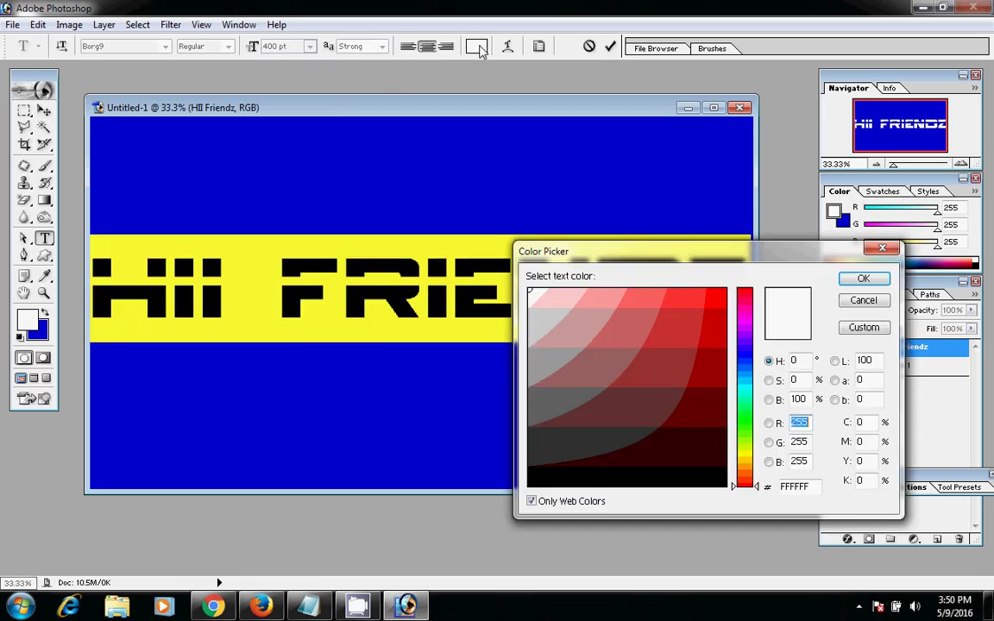
pyautogui.click(466, 224)
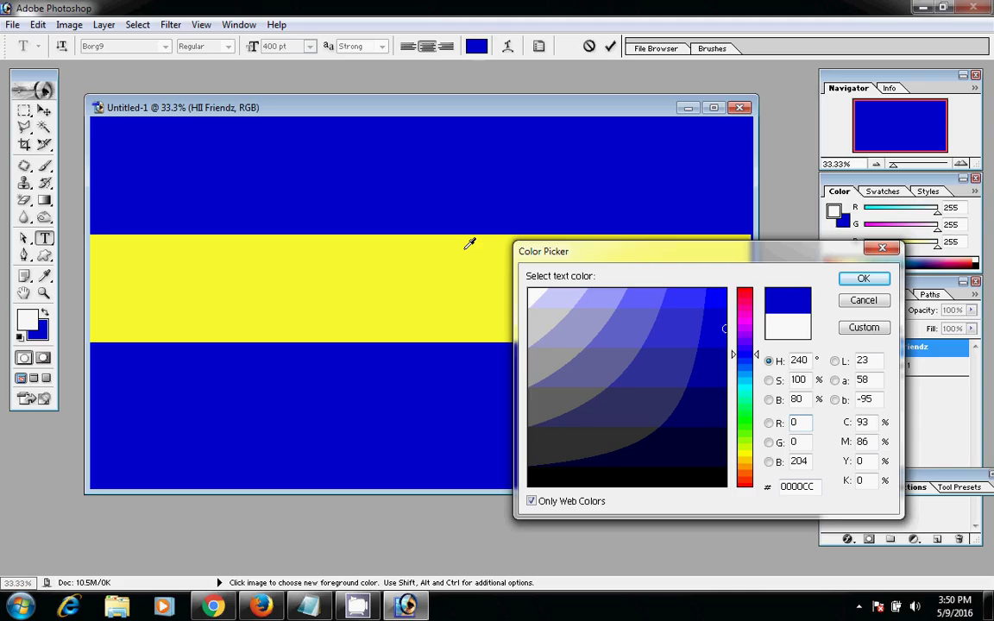
pyautogui.click(744, 453)
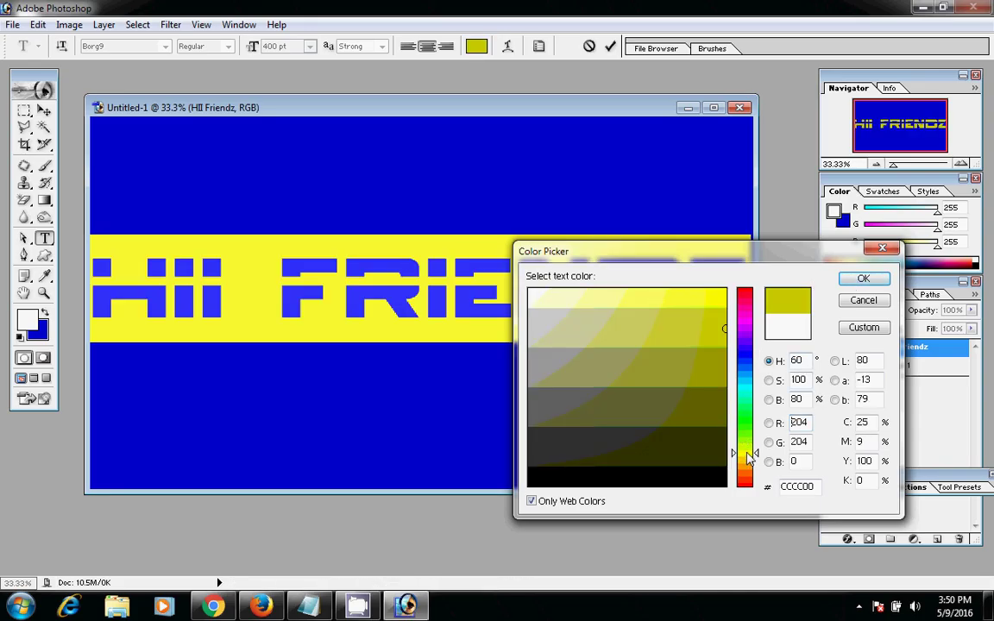
pyautogui.click(748, 457)
pyautogui.click(724, 290)
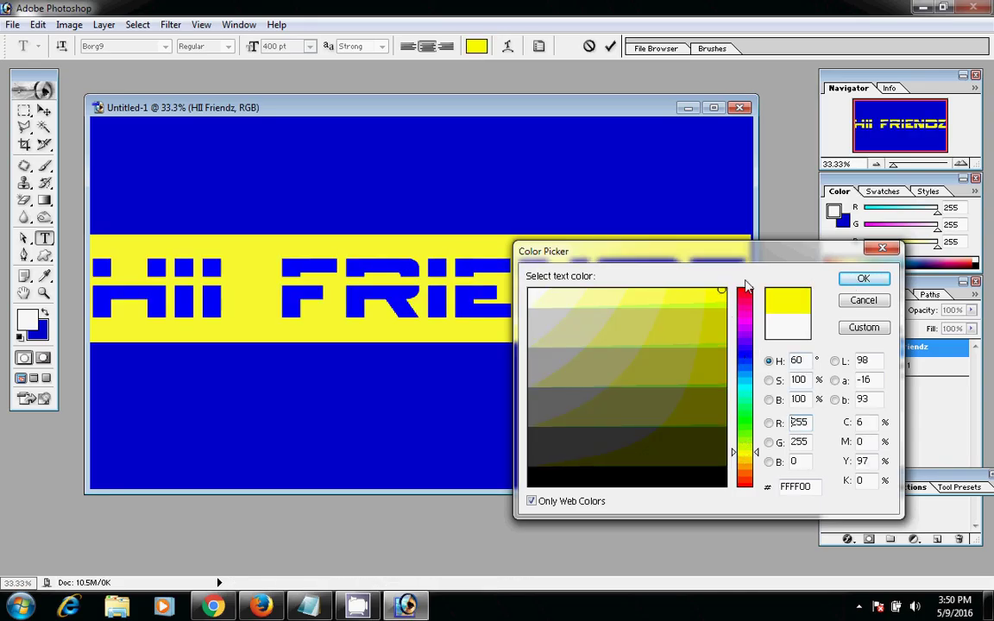
pyautogui.click(864, 279)
# Commit the text, nudge it right, and enable a Drop Shadow layer style
pyautogui.click(44, 111)
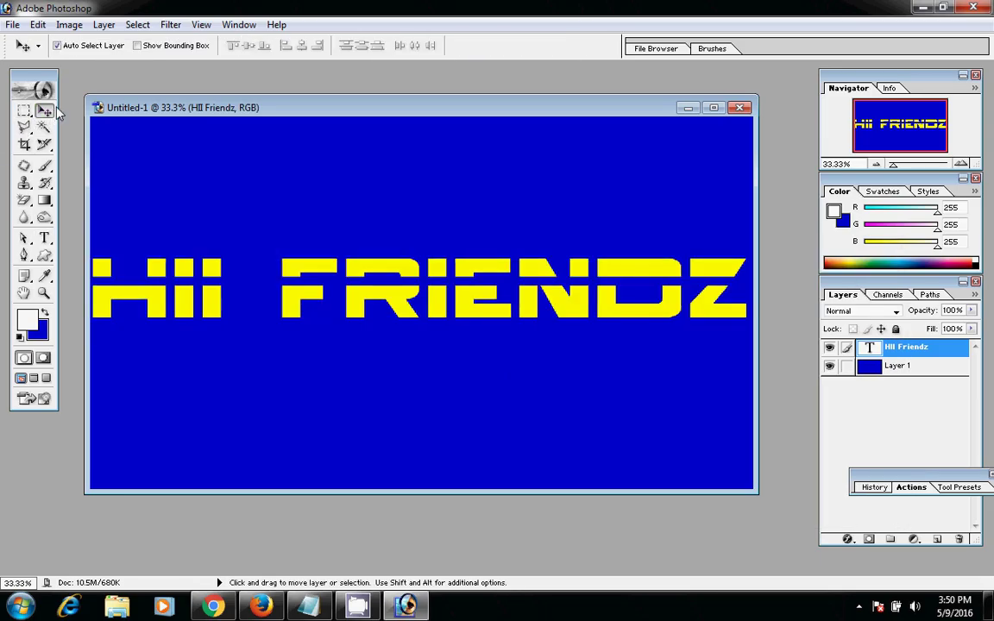
pyautogui.press('Right')
pyautogui.press('Right')
pyautogui.press('Right')
pyautogui.press('Right')
pyautogui.press('Right')
pyautogui.press('Right')
pyautogui.press('Right')
pyautogui.press('Right')
pyautogui.press('Right')
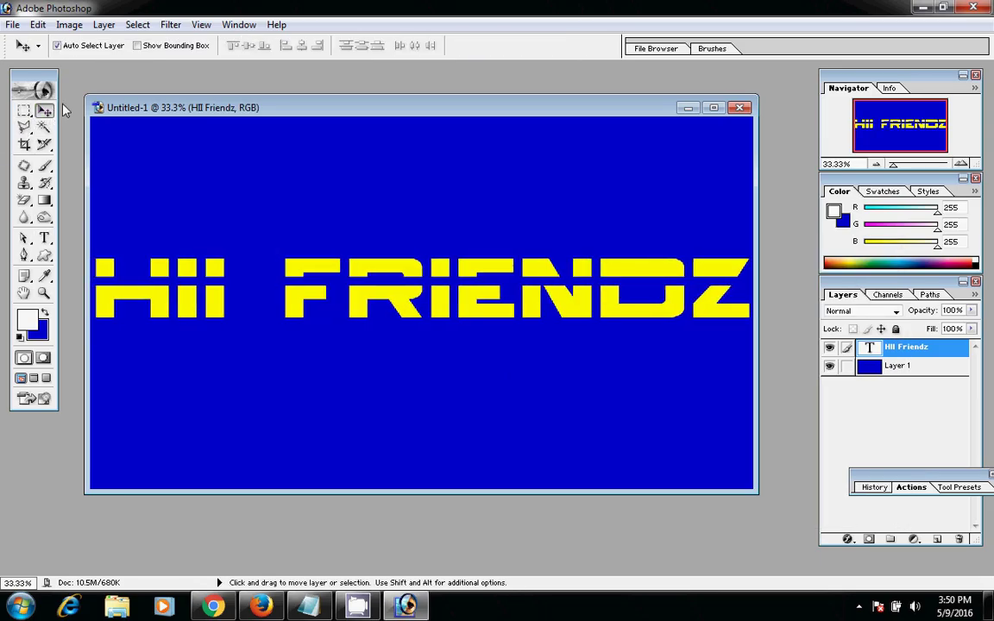
pyautogui.doubleClick(943, 347)
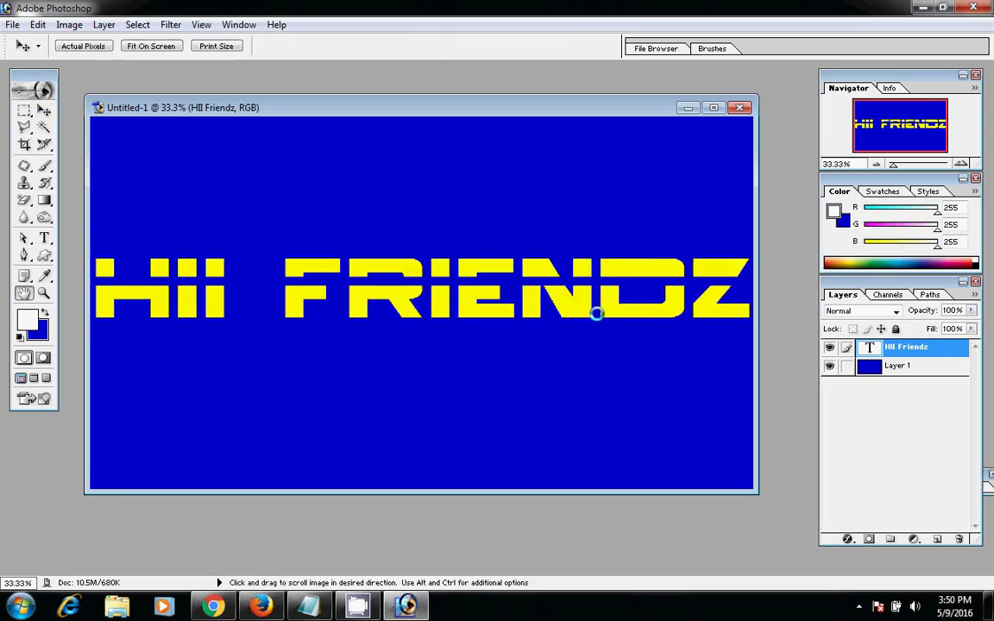
pyautogui.click(400, 207)
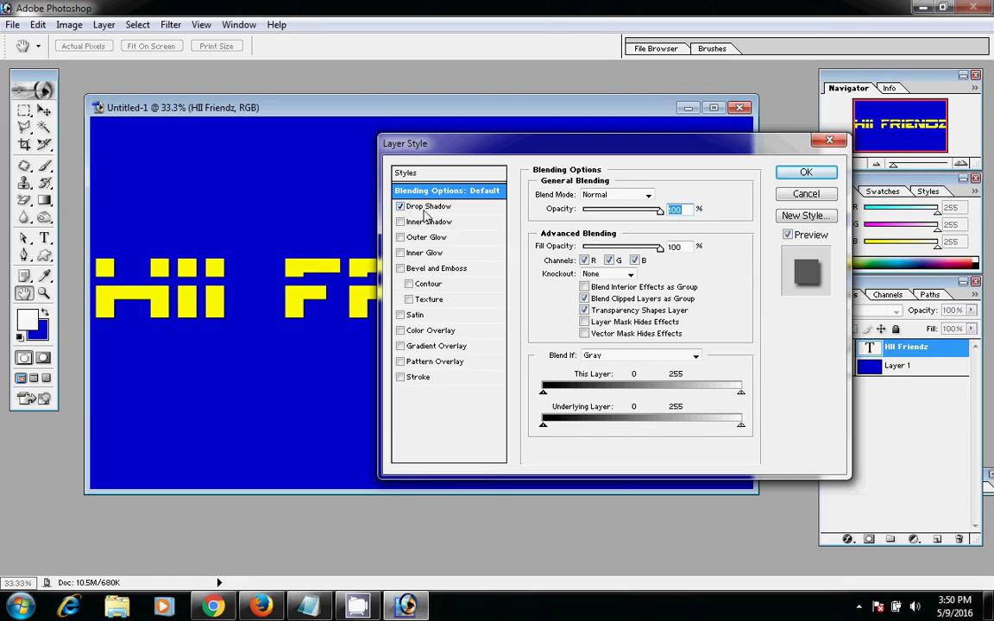
# Offset the drop shadow to 40 px at 98° and try out shadow colours
pyautogui.click(426, 207)
pyautogui.moveTo(317, 348); pyautogui.dragTo(363, 335)
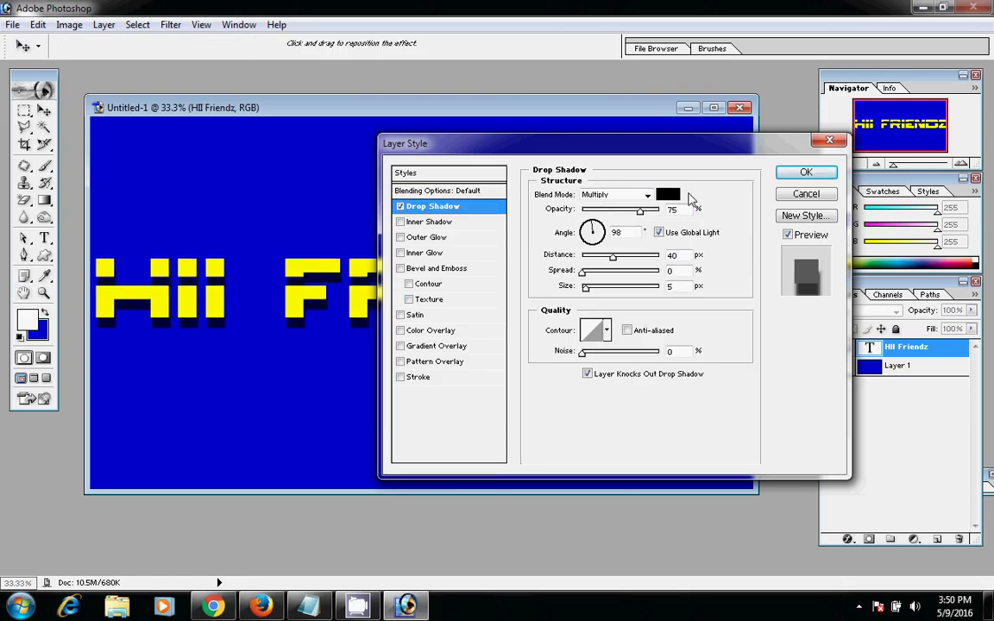
pyautogui.click(667, 194)
pyautogui.click(529, 289)
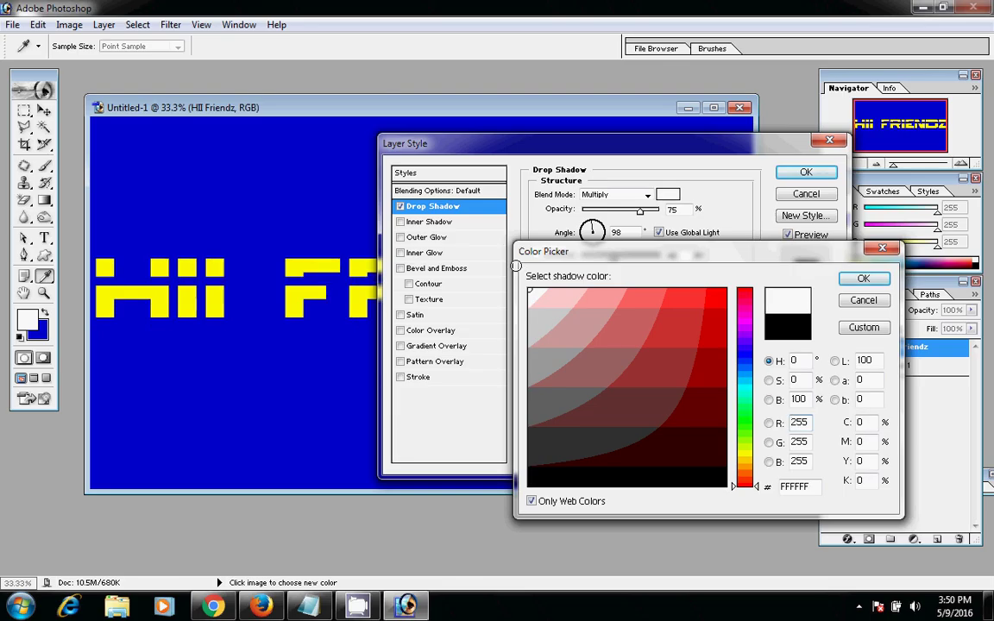
pyautogui.click(616, 296)
pyautogui.click(686, 291)
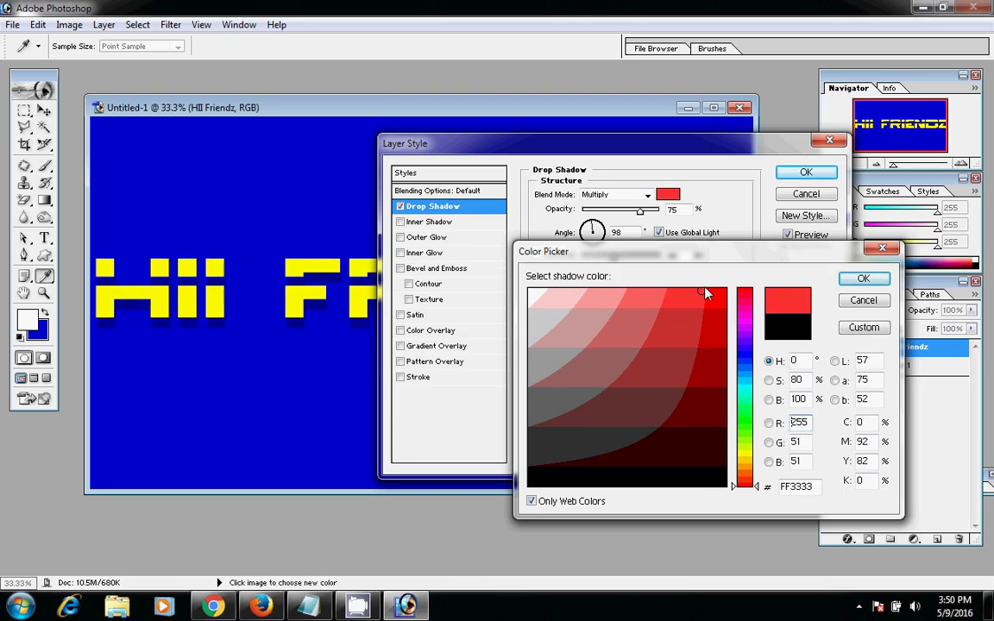
pyautogui.click(744, 399)
# Make the shadow orange (FF6600) with 41% opacity
pyautogui.click(709, 366)
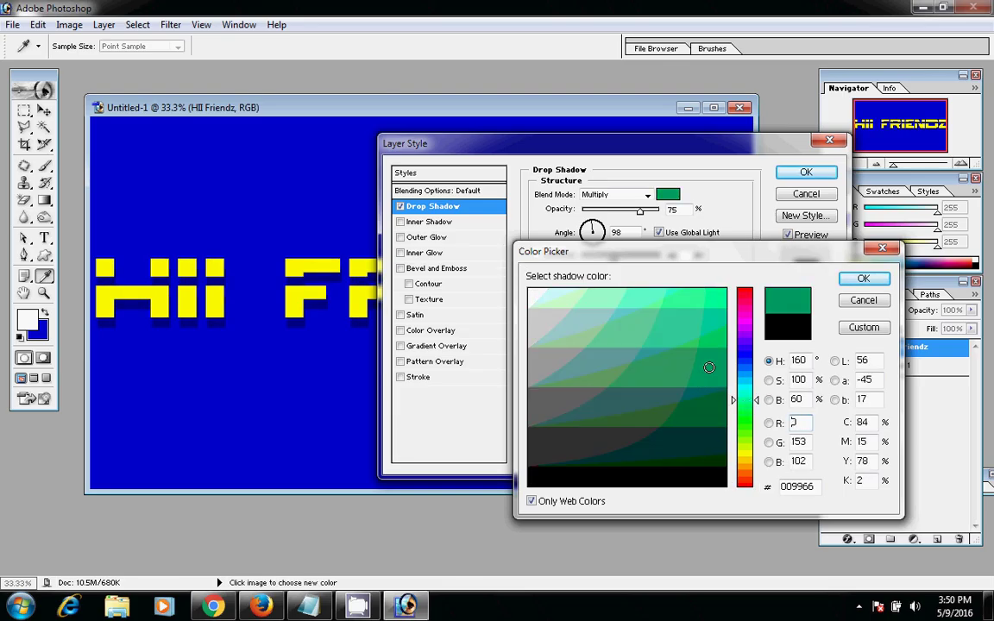
pyautogui.click(747, 449)
pyautogui.click(725, 290)
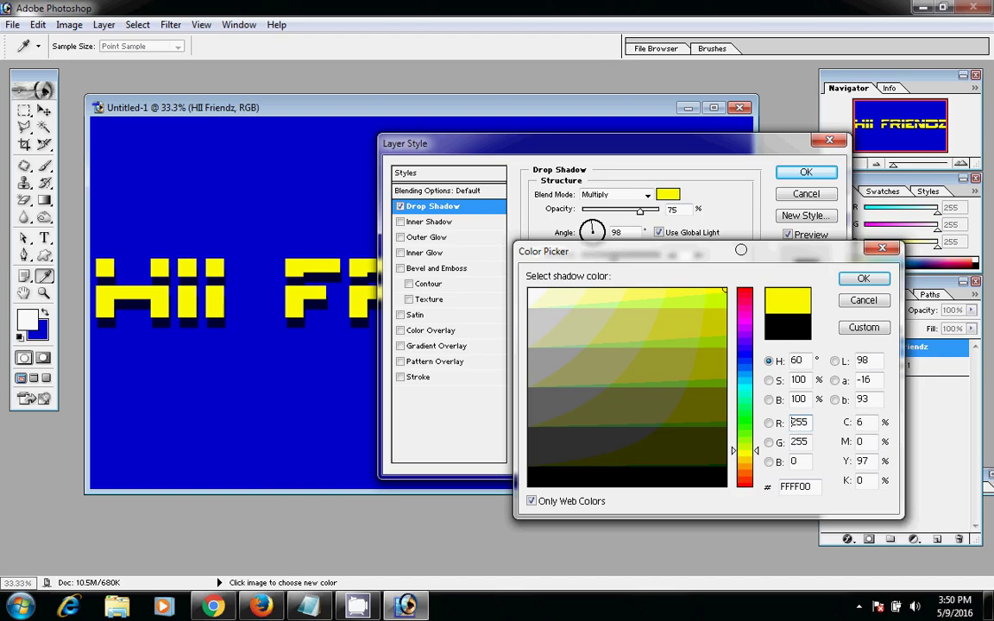
pyautogui.click(746, 478)
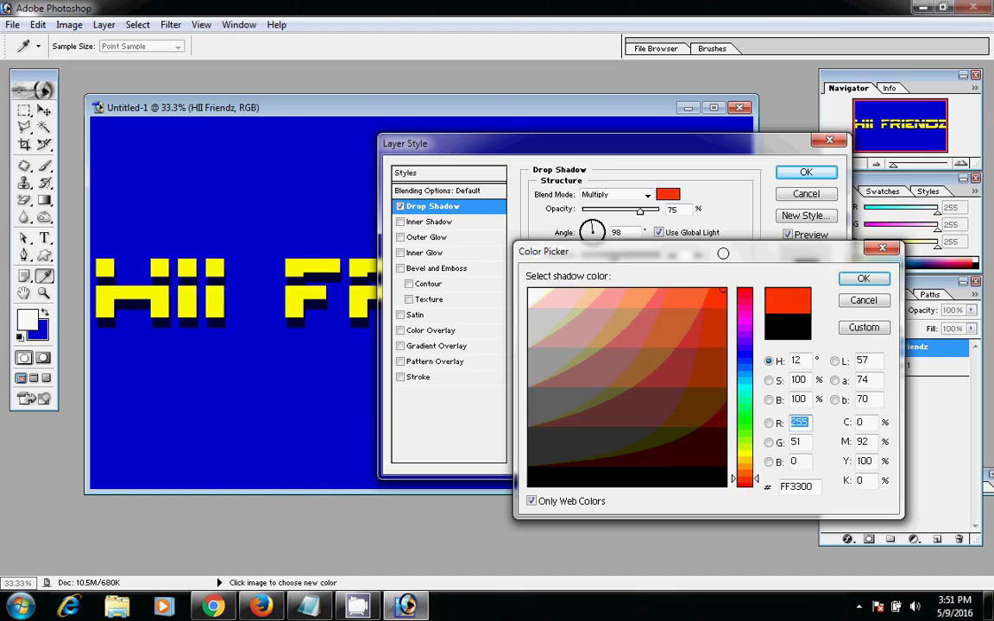
pyautogui.click(744, 474)
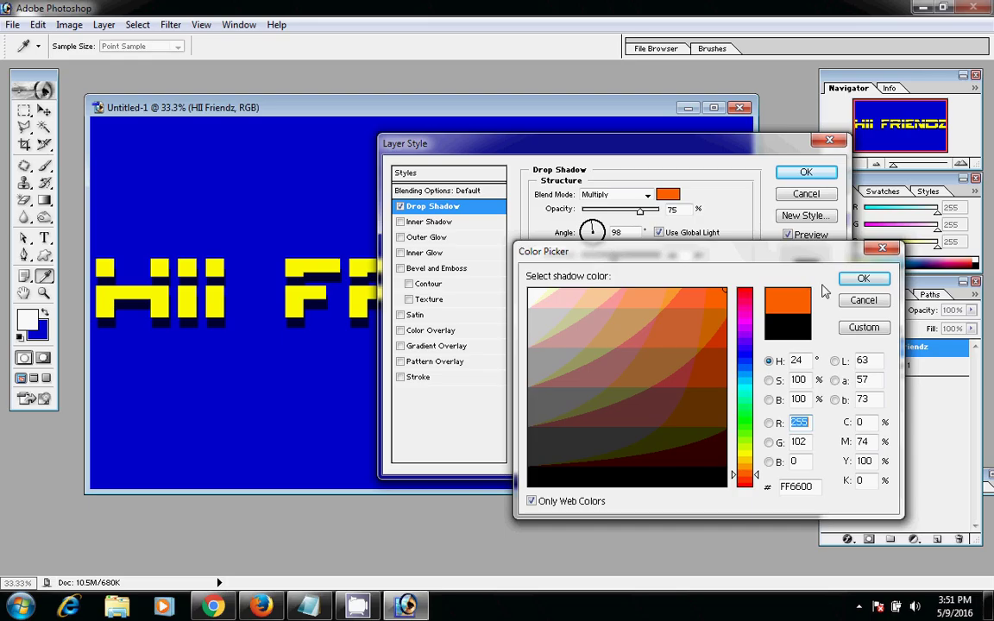
pyautogui.click(864, 277)
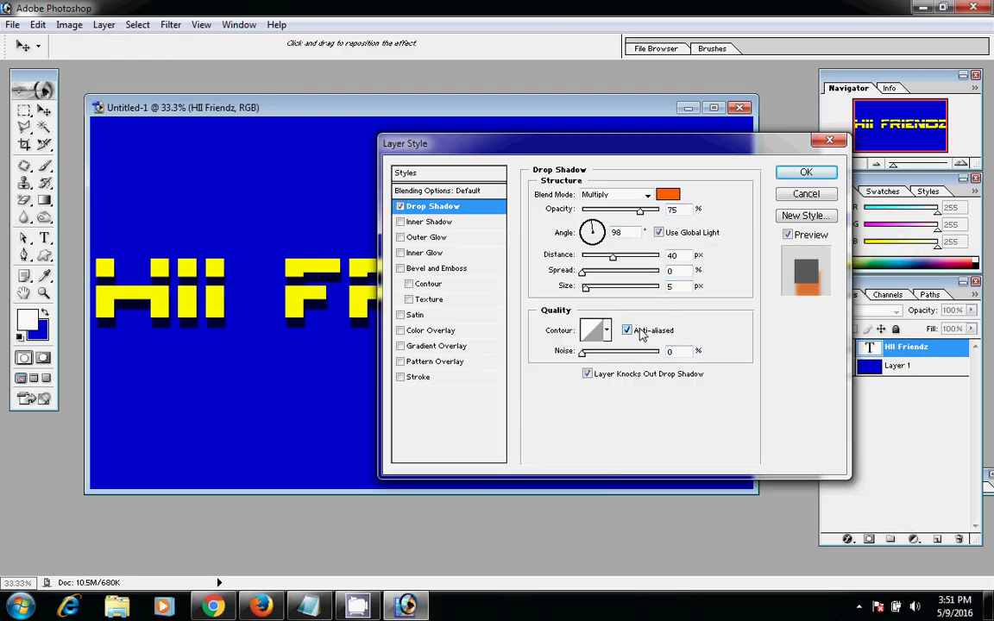
pyautogui.moveTo(640, 210); pyautogui.dragTo(607, 213)
# Apply the drop shadow and add a new Layer 2 above the blue background
pyautogui.press('Return')
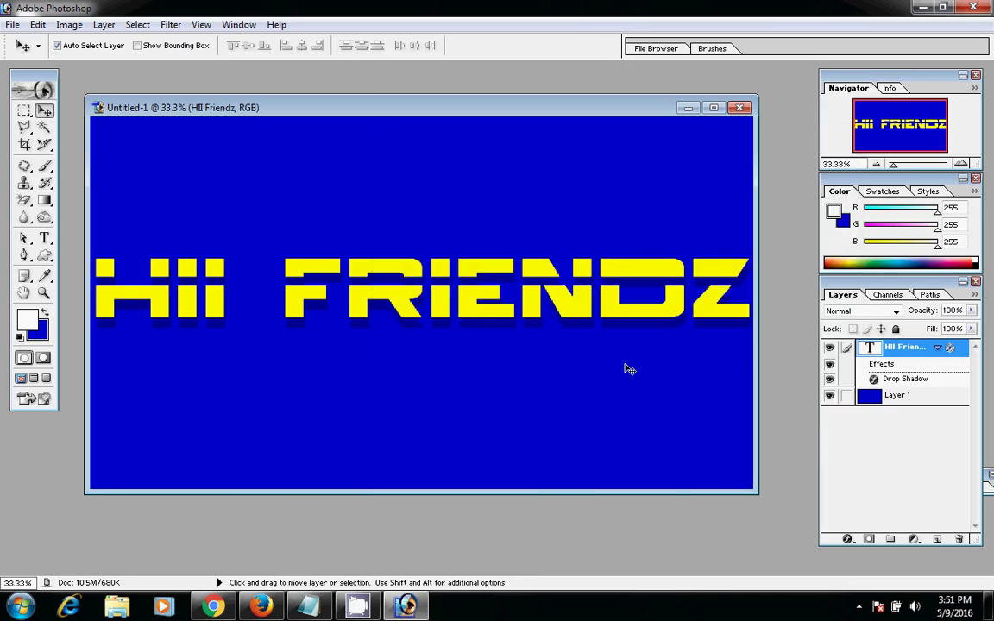
pyautogui.click(630, 398)
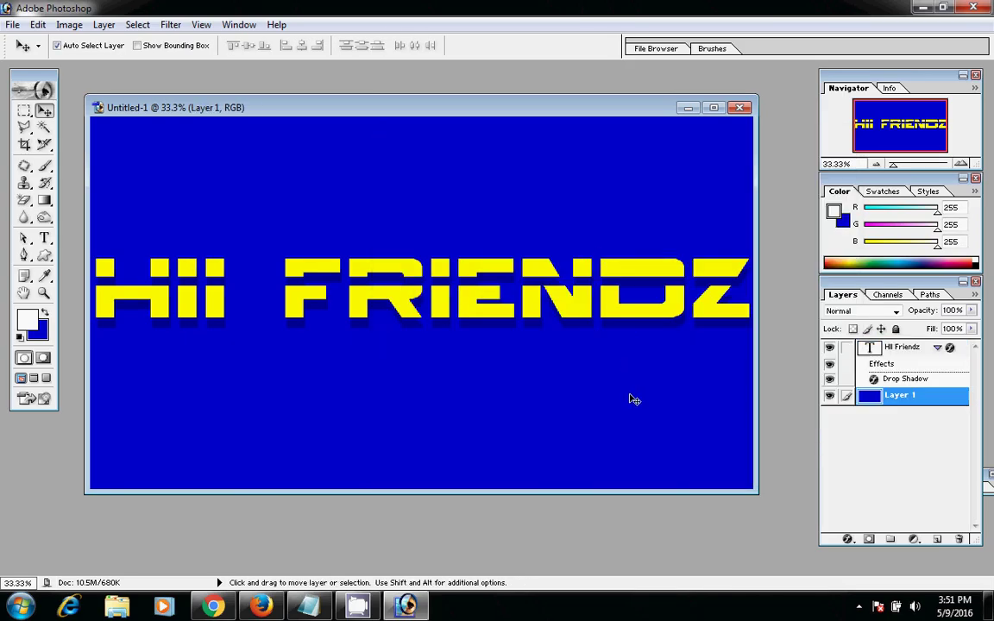
pyautogui.hotkey('ctrl', 'shift', 'n')
pyautogui.press('Return')
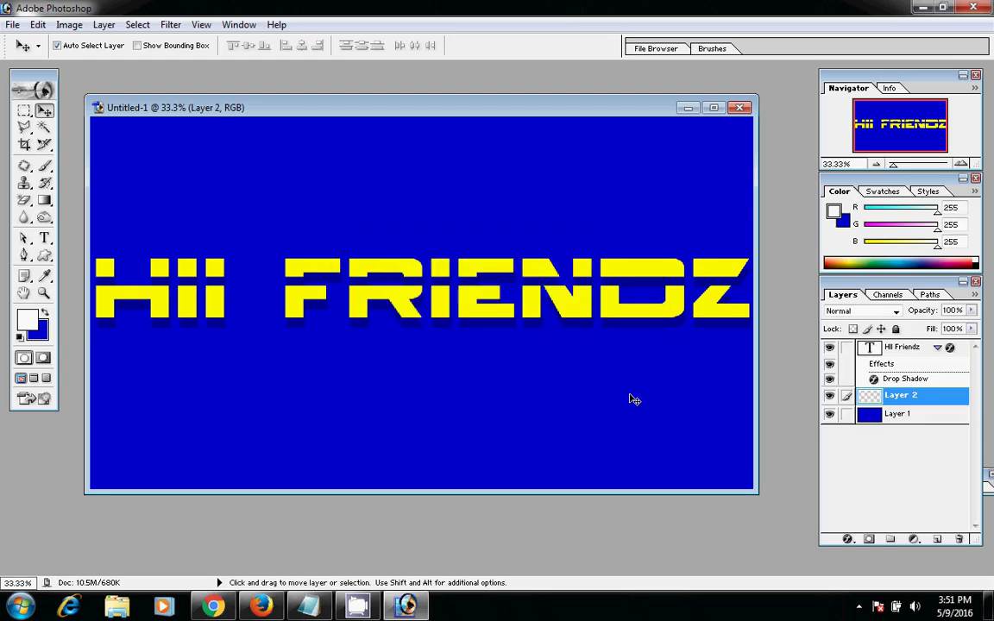
# Render a blue-and-white Clouds texture onto Layer 2
pyautogui.click(169, 25)
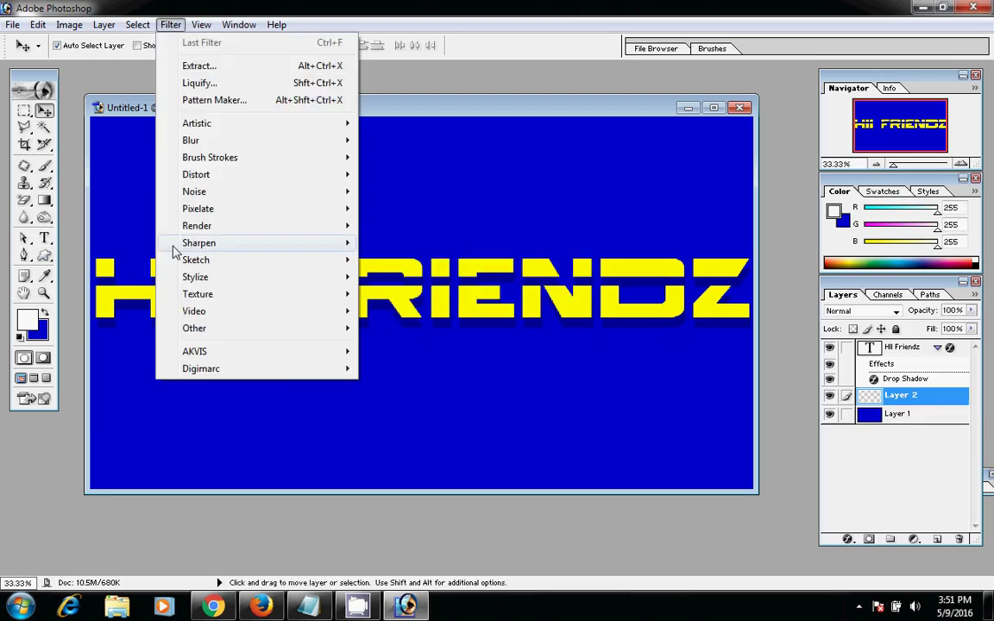
pyautogui.click(386, 245)
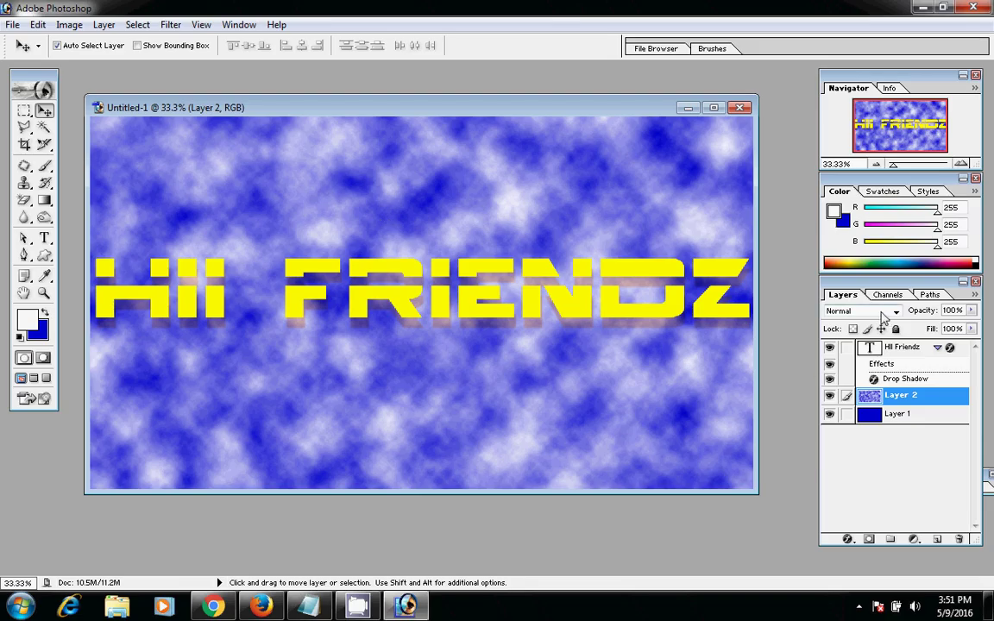
pyautogui.click(170, 25)
pyautogui.moveTo(197, 225)
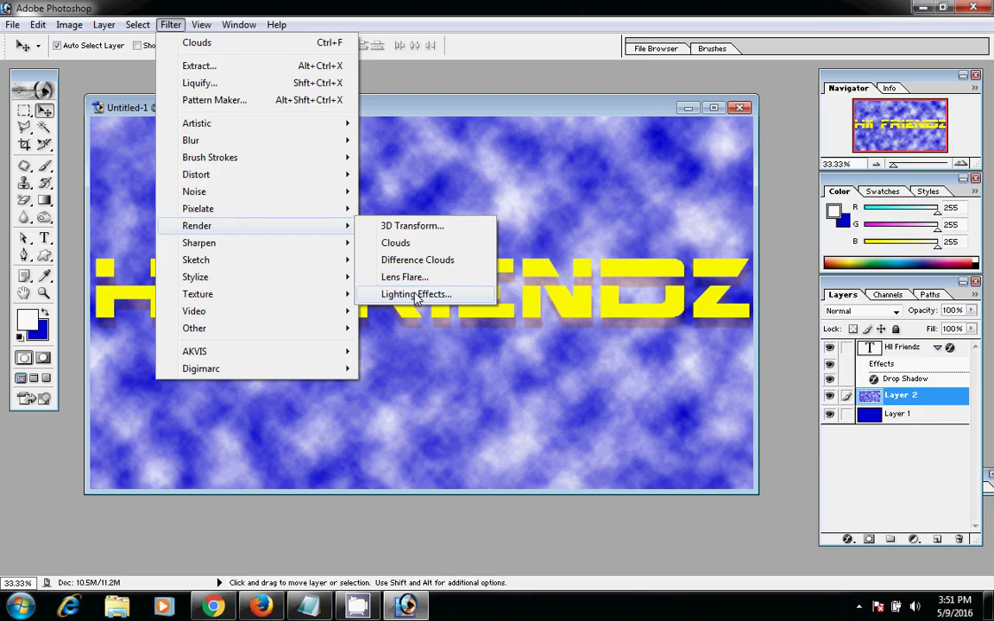
# Try a Lighting Effects spotlight on the clouds layer, then undo it
pyautogui.click(417, 294)
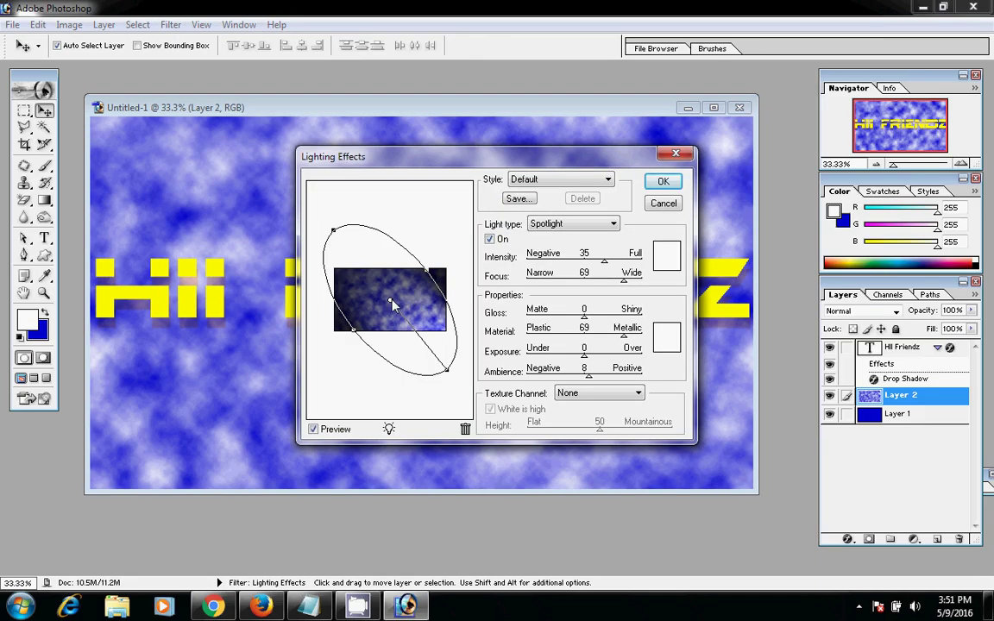
pyautogui.moveTo(390, 301)
pyautogui.mouseDown()
pyautogui.moveTo(377, 287)
pyautogui.moveTo(359, 315)
pyautogui.mouseUp()
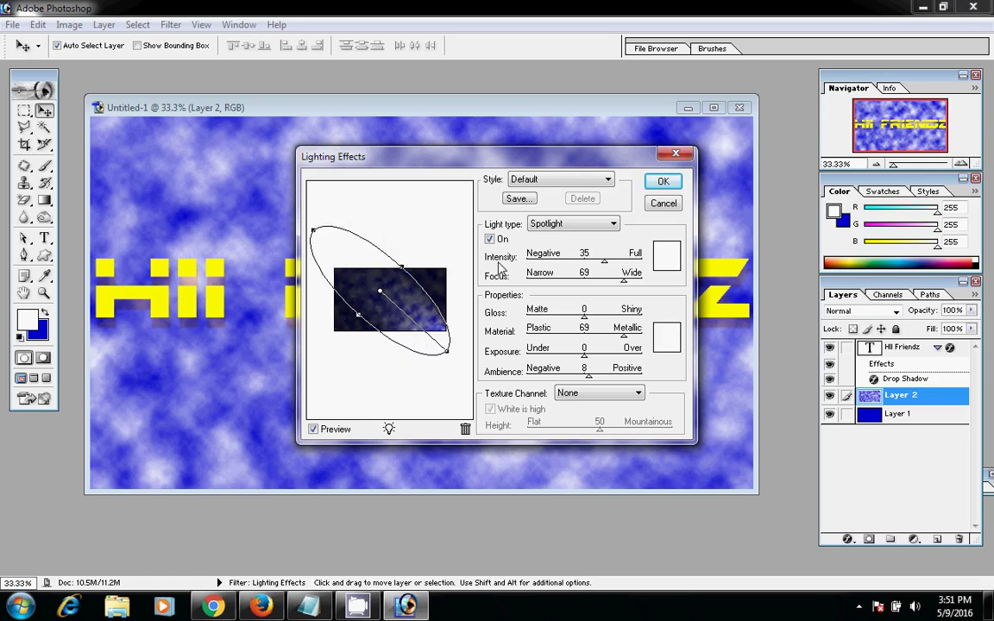
pyautogui.click(650, 182)
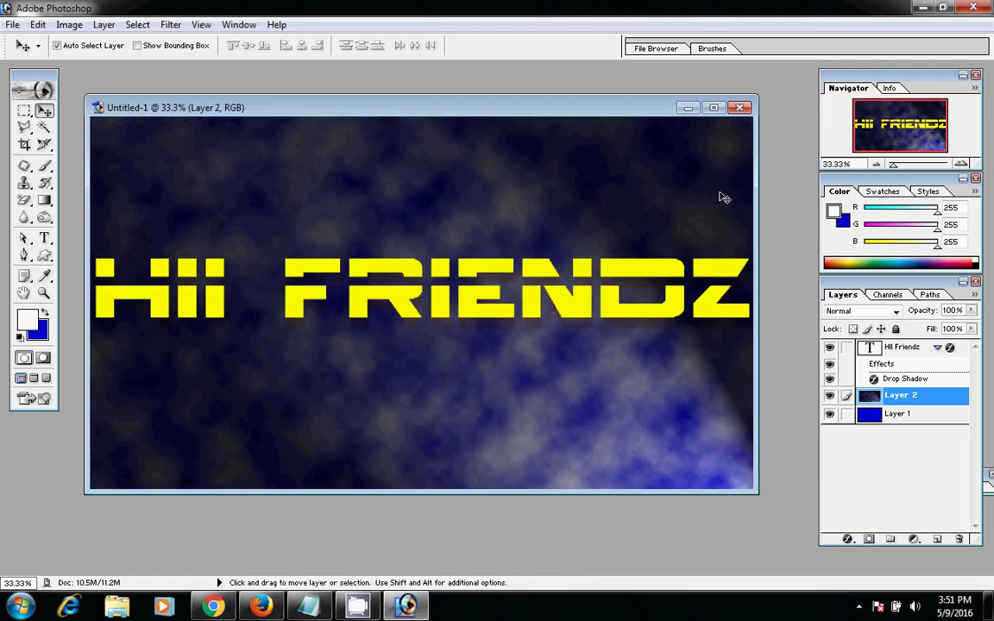
pyautogui.hotkey('ctrl', 'z')
# Redo Lighting Effects with the spotlight (intensity 35, focus 69) aimed toward the lower right
pyautogui.click(170, 25)
pyautogui.moveTo(197, 225)
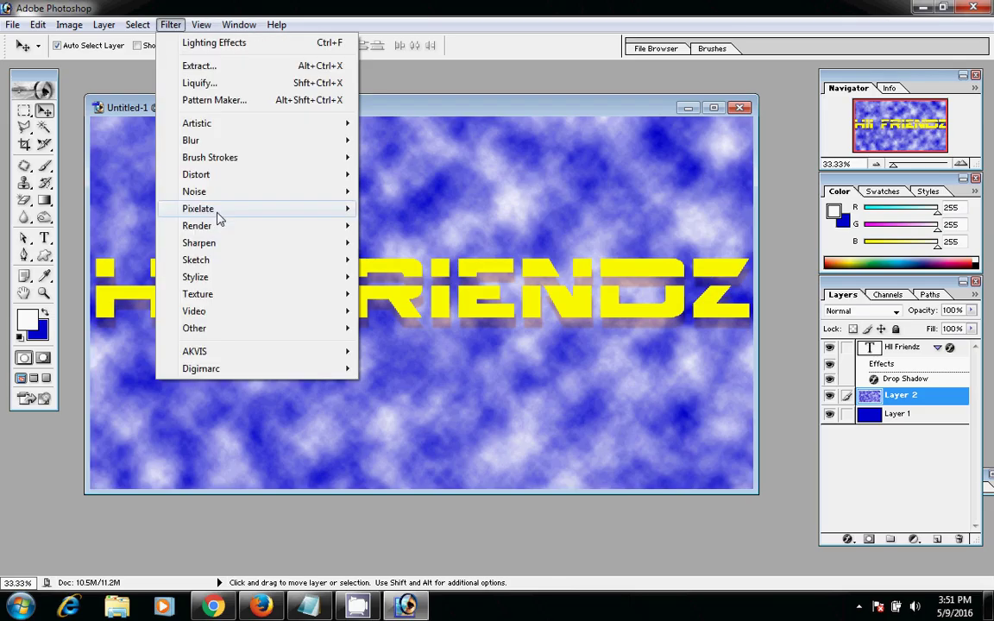
pyautogui.click(436, 294)
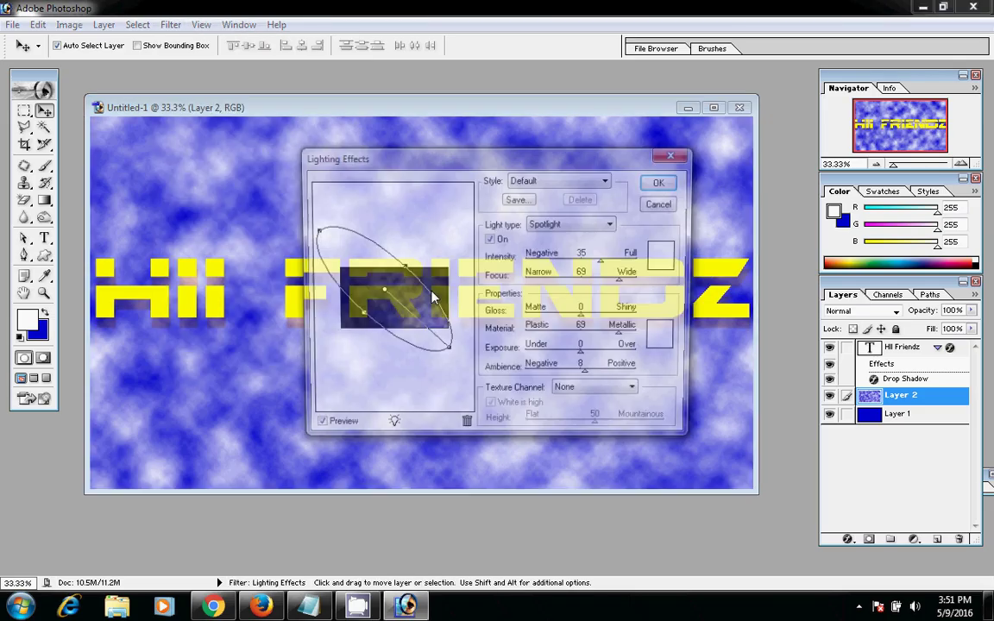
pyautogui.moveTo(380, 292)
pyautogui.mouseDown()
pyautogui.moveTo(405, 310)
pyautogui.moveTo(378, 275)
pyautogui.mouseUp()
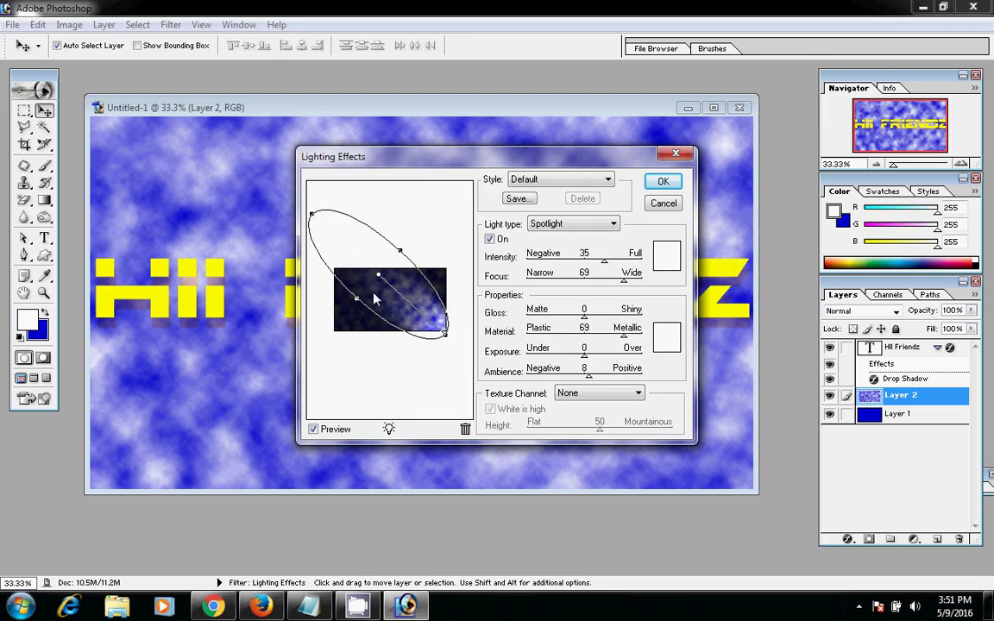
pyautogui.moveTo(379, 280); pyautogui.dragTo(378, 282)
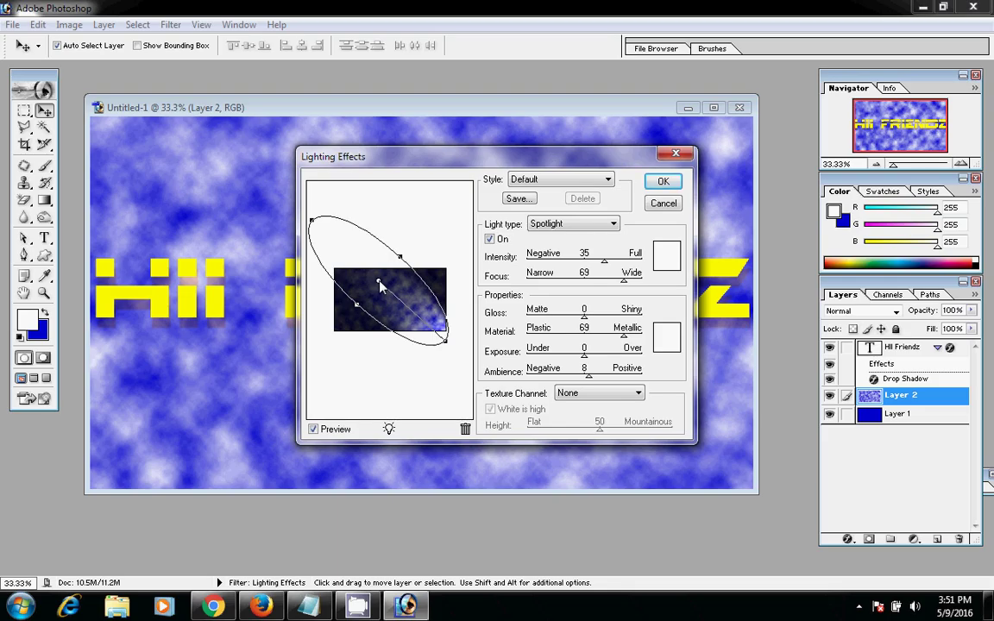
# Apply the spotlight lighting and set the clouds layer's blend mode to Luminosity
pyautogui.click(663, 181)
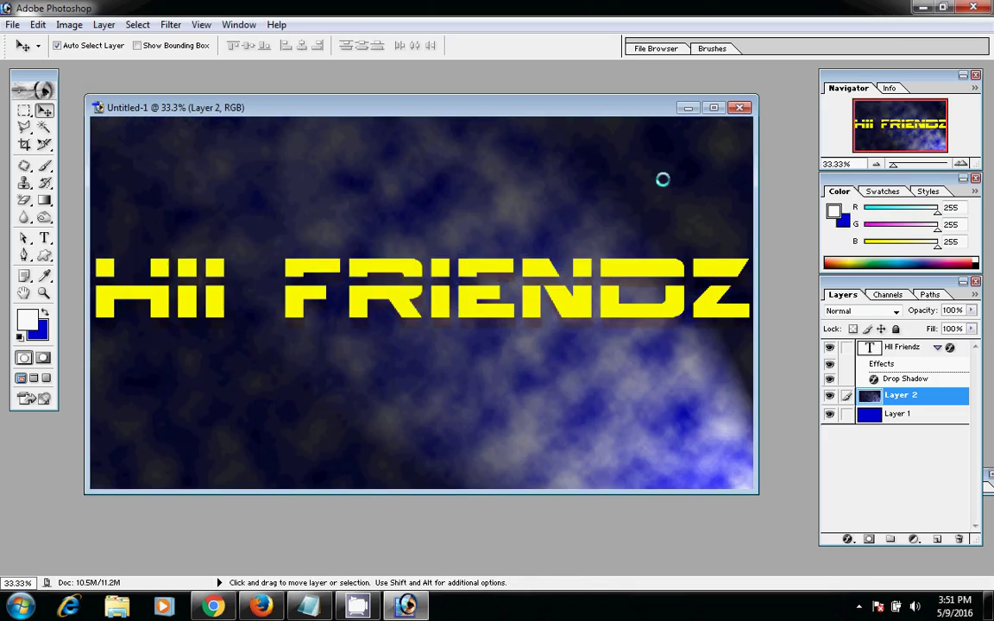
pyautogui.click(862, 310)
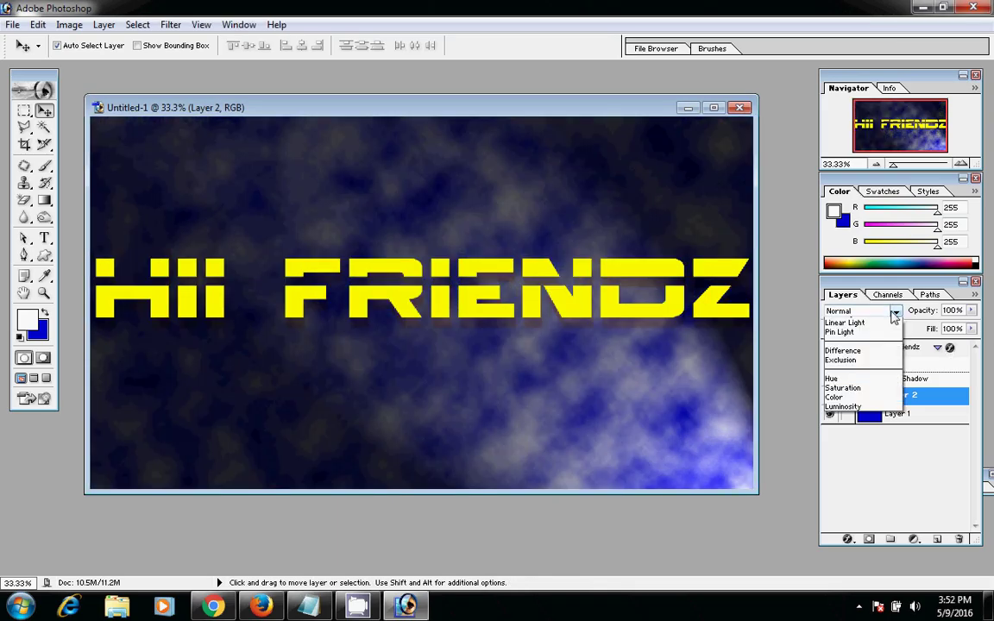
pyautogui.click(830, 565)
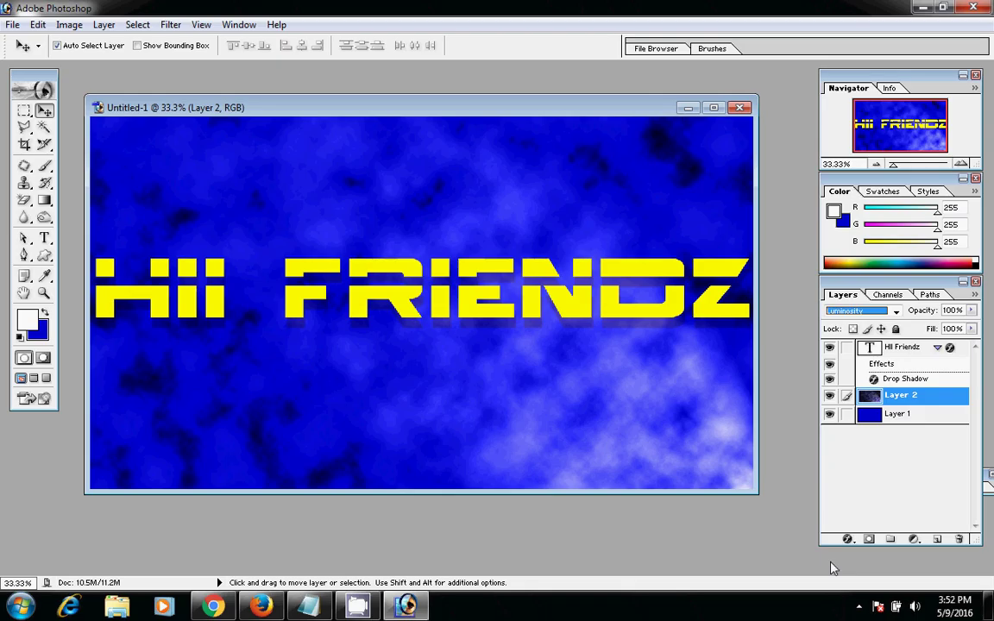
pyautogui.press('Up')
pyautogui.press('Up')
pyautogui.press('Up')
pyautogui.press('Up')
pyautogui.press('Up')
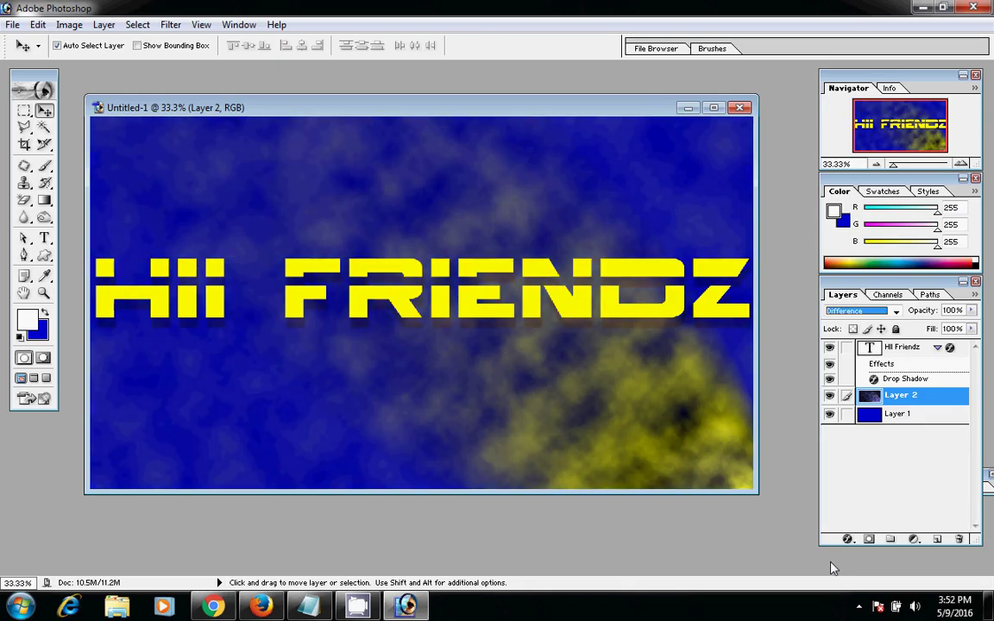
pyautogui.press('Up')
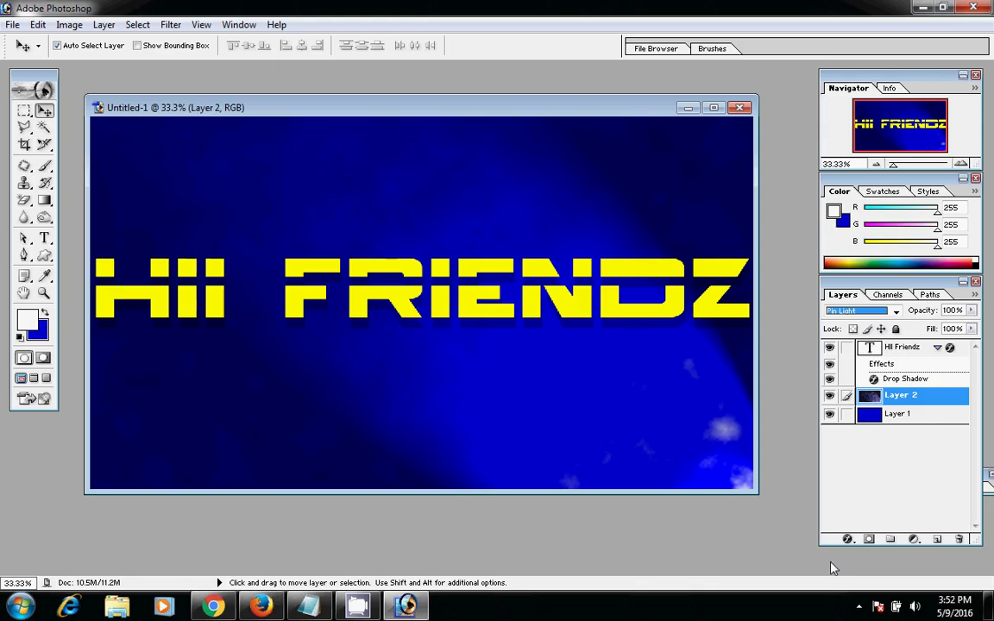
# Compare Overlay, Color Burn and Color Dodge blends, settling on Linear Light
pyautogui.press('Up')
pyautogui.press('Up')
pyautogui.press('Up')
pyautogui.press('Up')
pyautogui.press('Up')
pyautogui.press('Up')
pyautogui.press('Up')
pyautogui.press('Up')
pyautogui.press('Up')
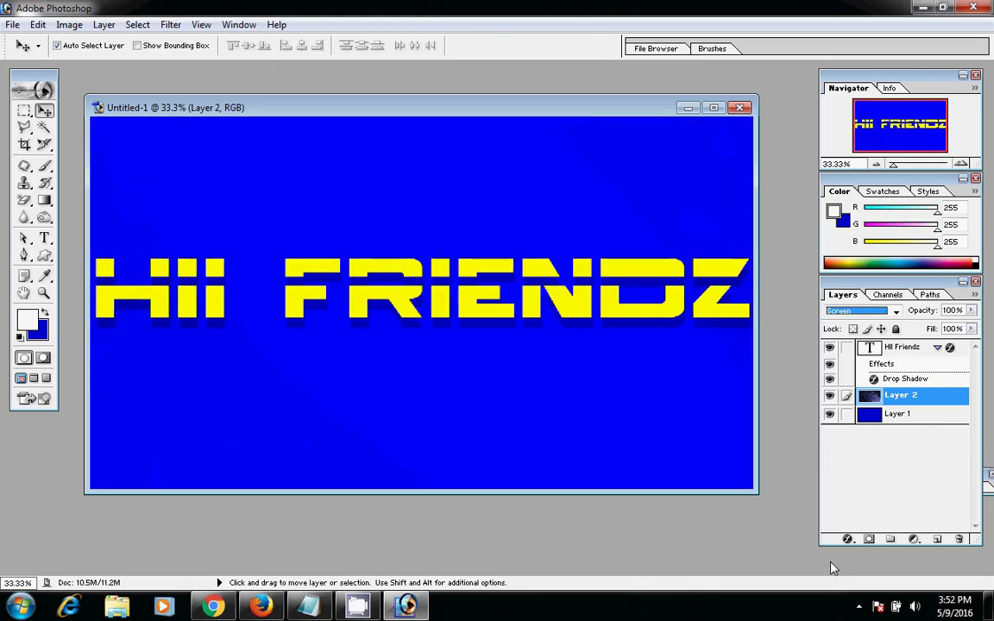
pyautogui.press('Up')
pyautogui.press('Up')
pyautogui.press('Up')
pyautogui.press('Up')
pyautogui.press('Up')
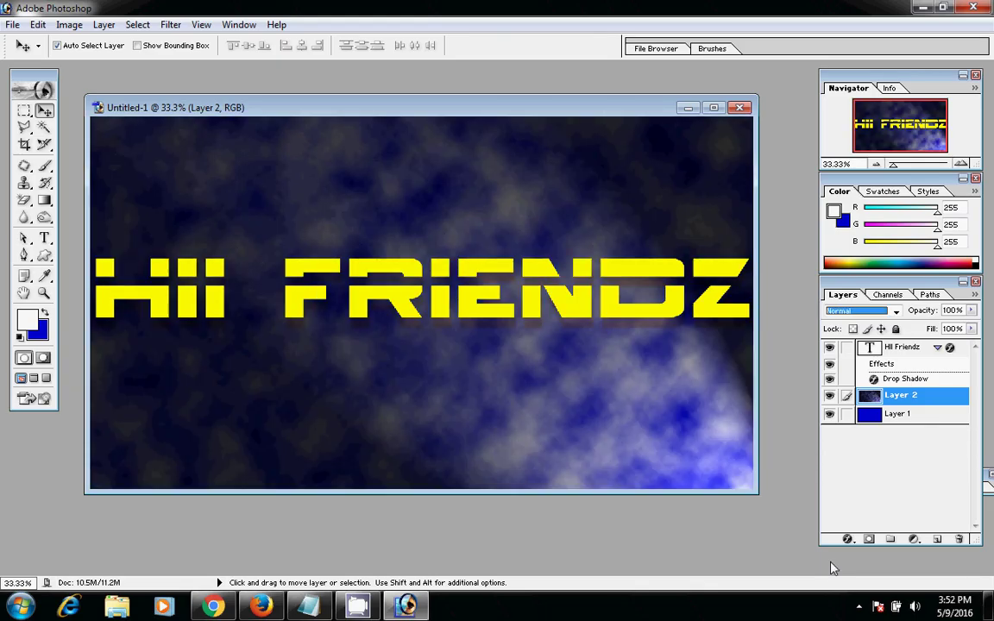
pyautogui.press('Up')
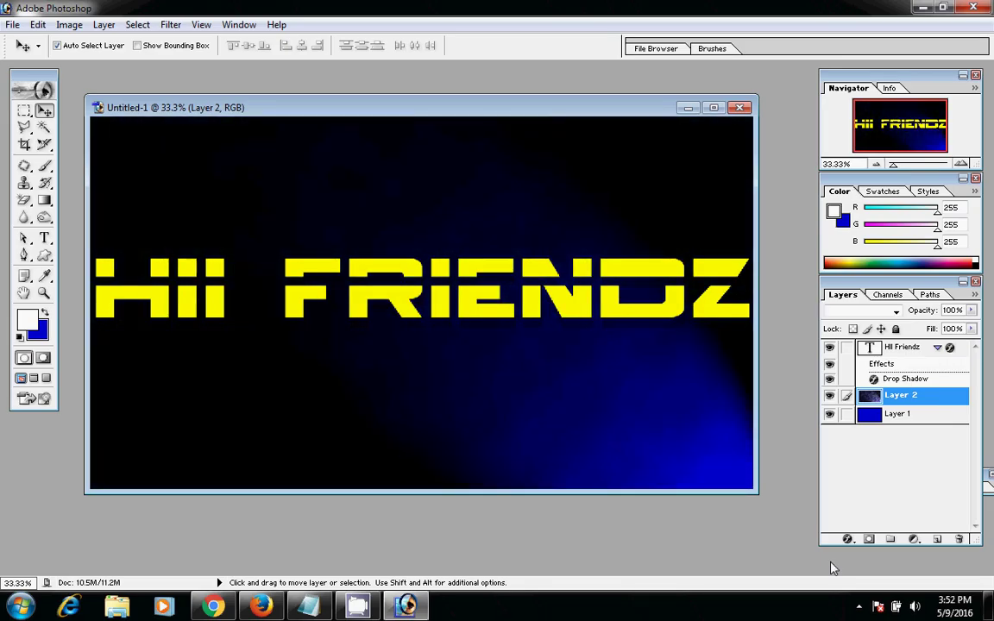
pyautogui.press('Down')
pyautogui.press('Down')
pyautogui.press('Down')
pyautogui.press('Down')
pyautogui.press('Down')
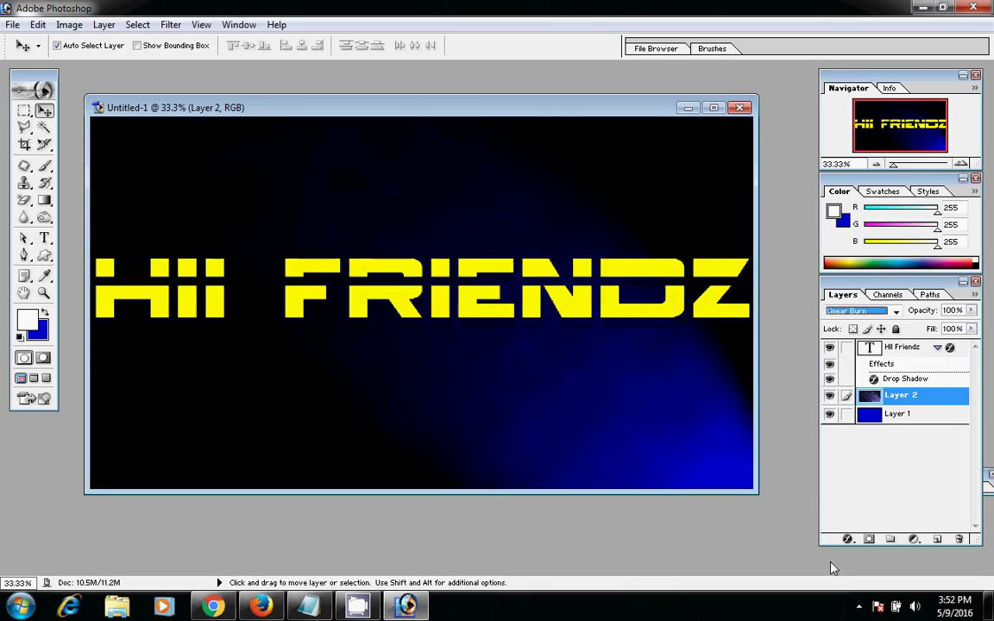
pyautogui.press('Down')
pyautogui.press('Down')
pyautogui.press('Down')
pyautogui.press('Down')
pyautogui.press('Down')
pyautogui.press('Down')
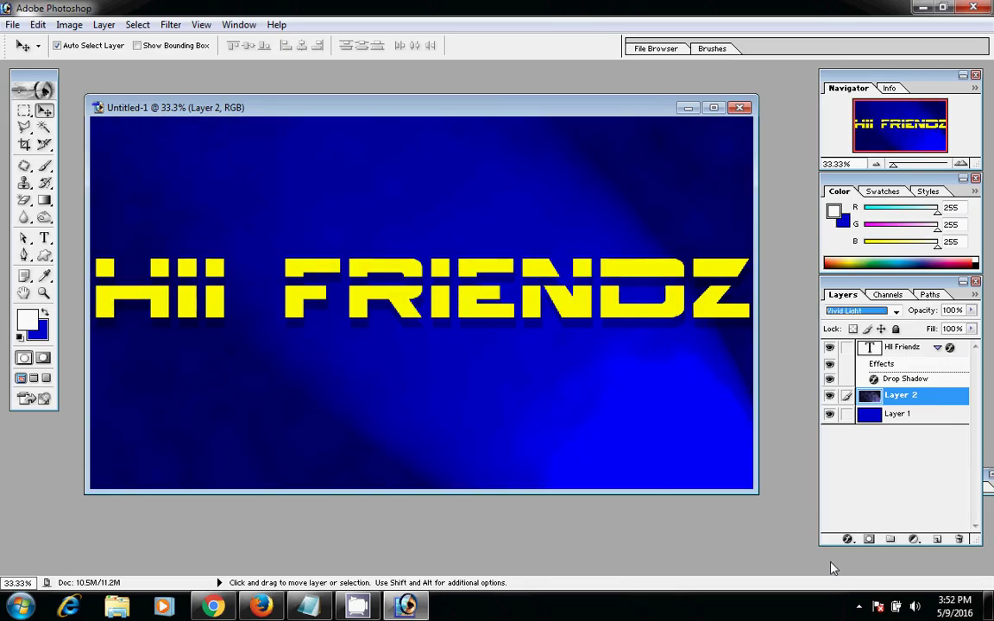
pyautogui.press('Up')
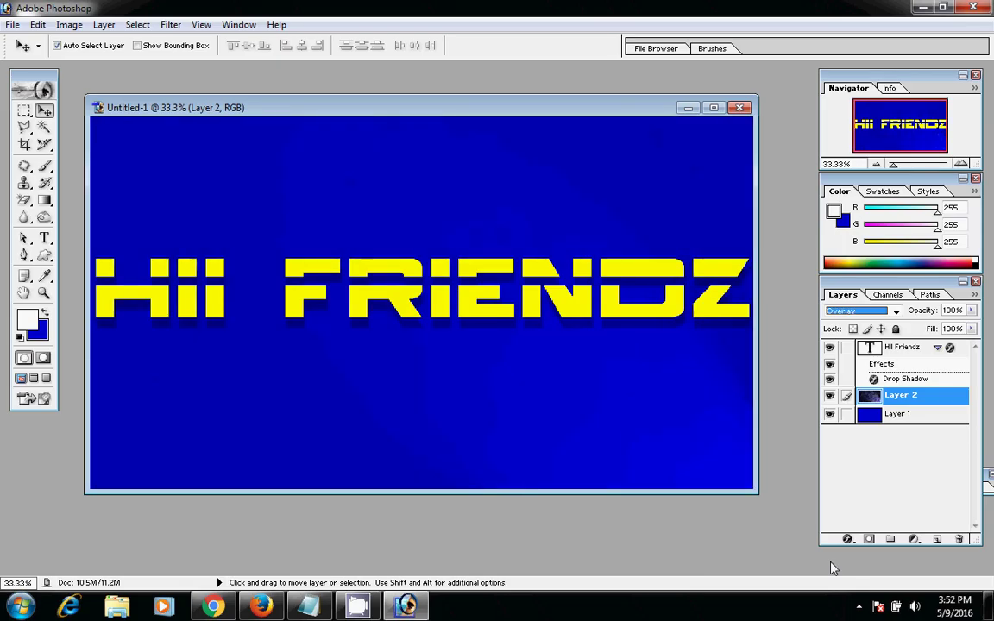
pyautogui.press('Up')
pyautogui.press('Up')
pyautogui.press('Down')
pyautogui.press('Down')
pyautogui.press('Down')
pyautogui.press('Down')
pyautogui.press('Down')
pyautogui.press('Down')
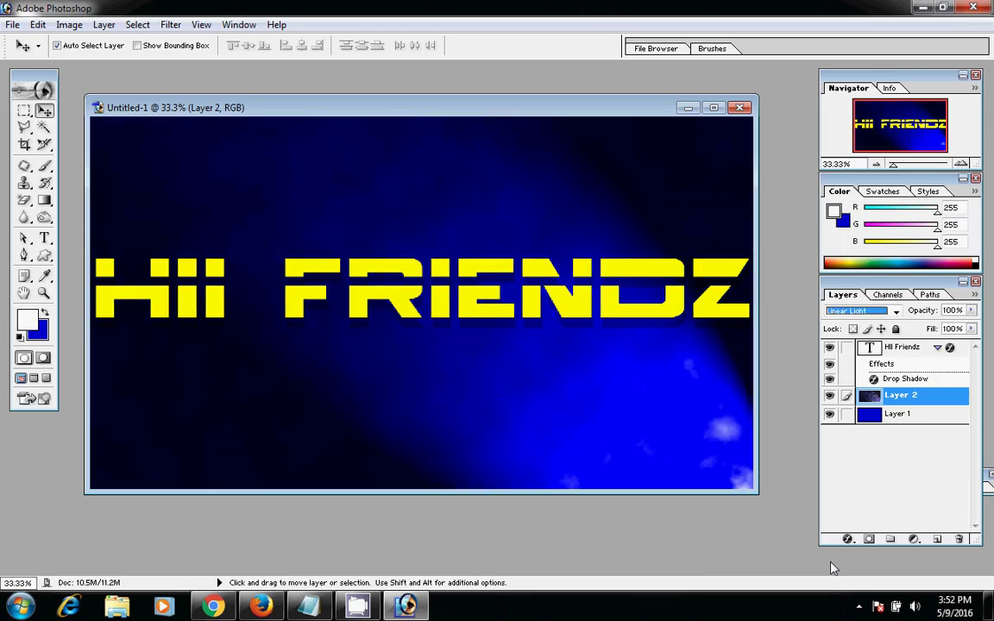